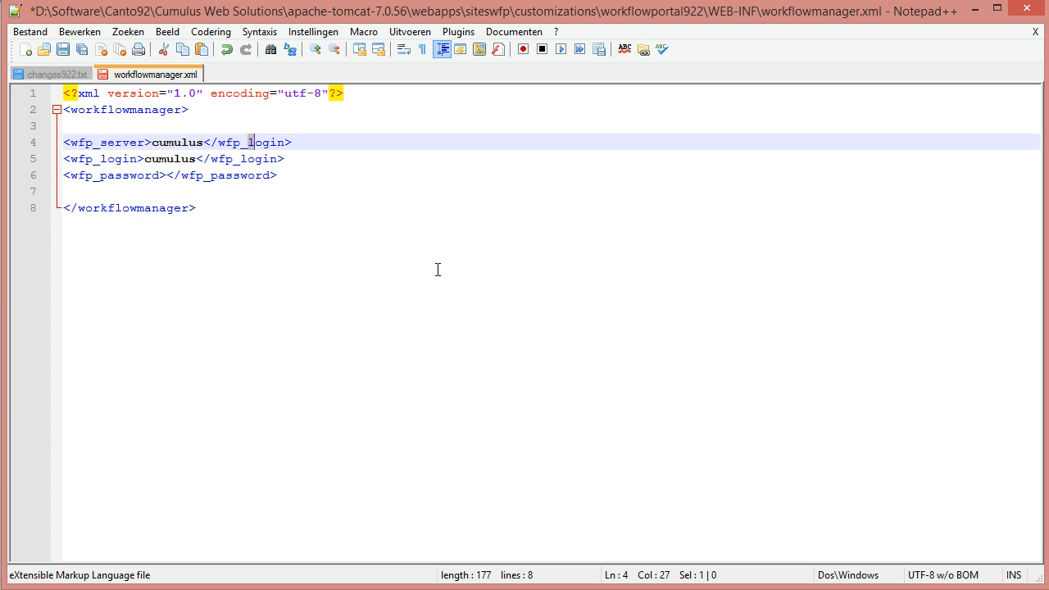
Replace cumulus with localhost in the wfp_server entry and save workflowmanager.xml.
{"action": "type", "text": "server"}
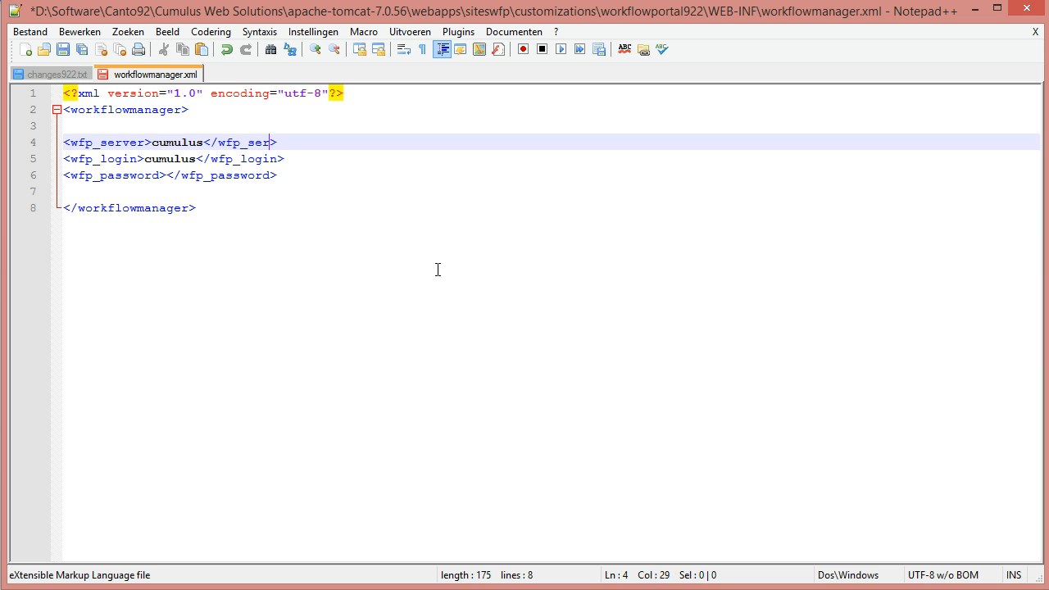
{"action": "key", "text": "ctrl+Left"}
{"action": "key", "text": "ctrl+Left"}
{"action": "key", "text": "shift+Left"}
{"action": "key", "text": "shift+Left"}
{"action": "key", "text": "shift+Left"}
{"action": "key", "text": "shift+Left"}
{"action": "key", "text": "shift+Left"}
{"action": "key", "text": "shift+Left"}
{"action": "key", "text": "shift+Left"}
{"action": "key", "text": "BackSpace"}
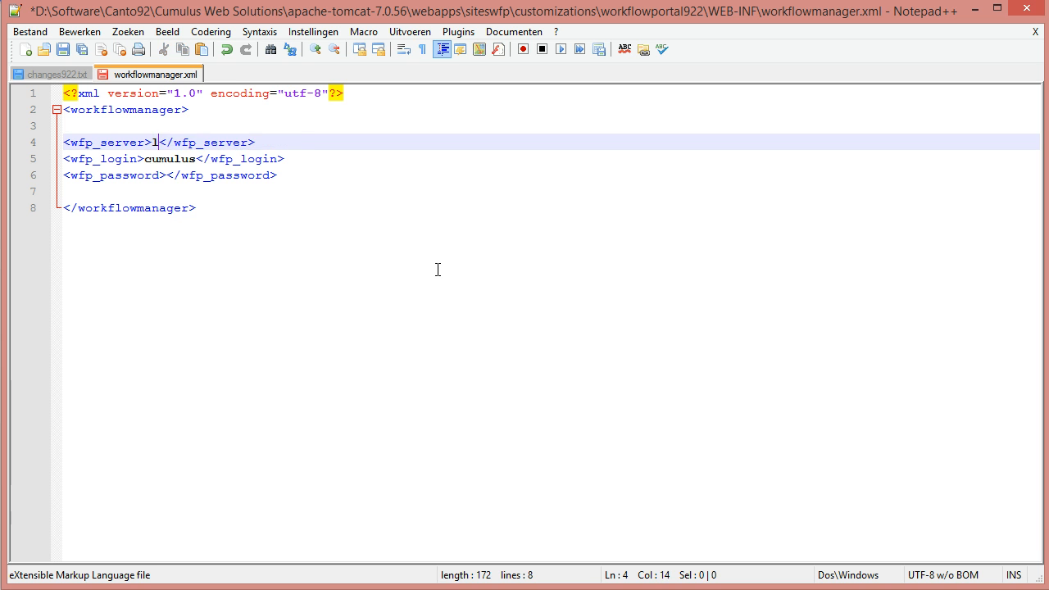
{"action": "type", "text": "localhost"}
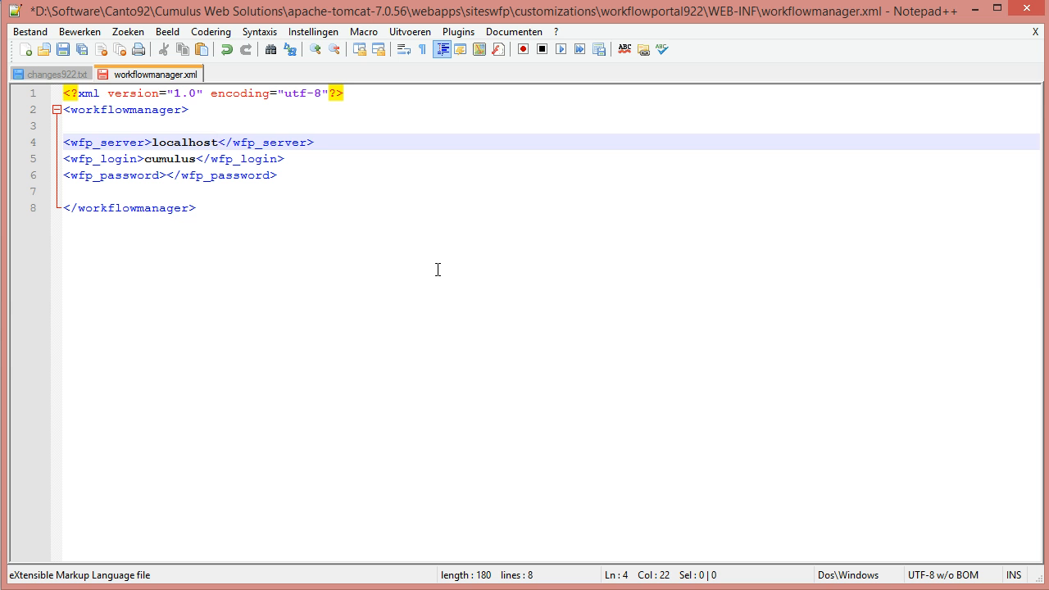
{"action": "key", "text": "ctrl+s"}
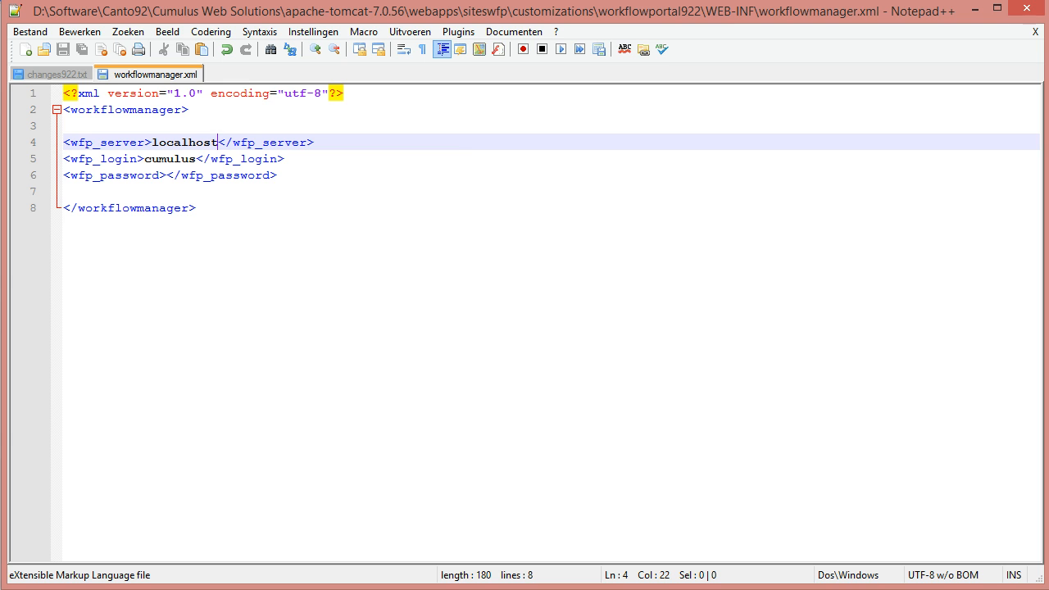
{"action": "key", "text": "alt+Tab"}
{"action": "key", "text": "alt+Tab"}
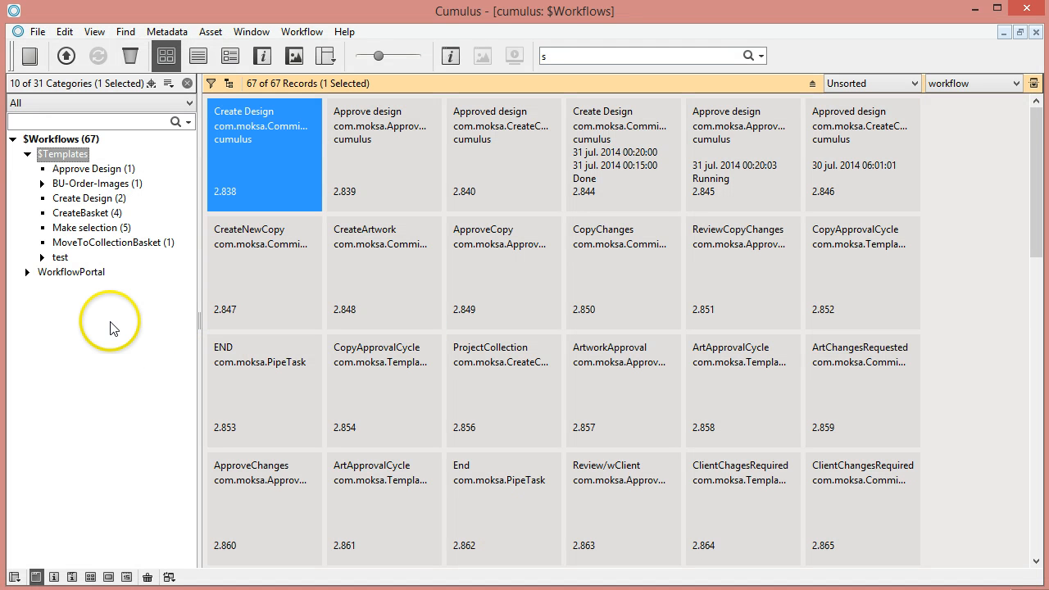
Open the Approve Design category's information and switch to the workflow field set.
{"action": "right_click", "coordinate": [79, 170]}
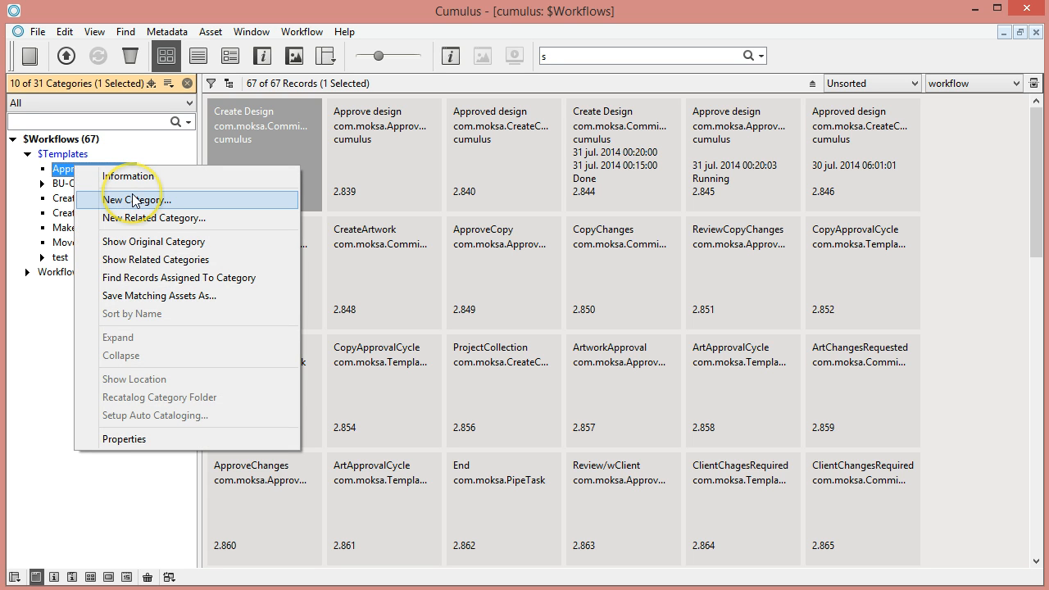
{"action": "left_click", "coordinate": [133, 177]}
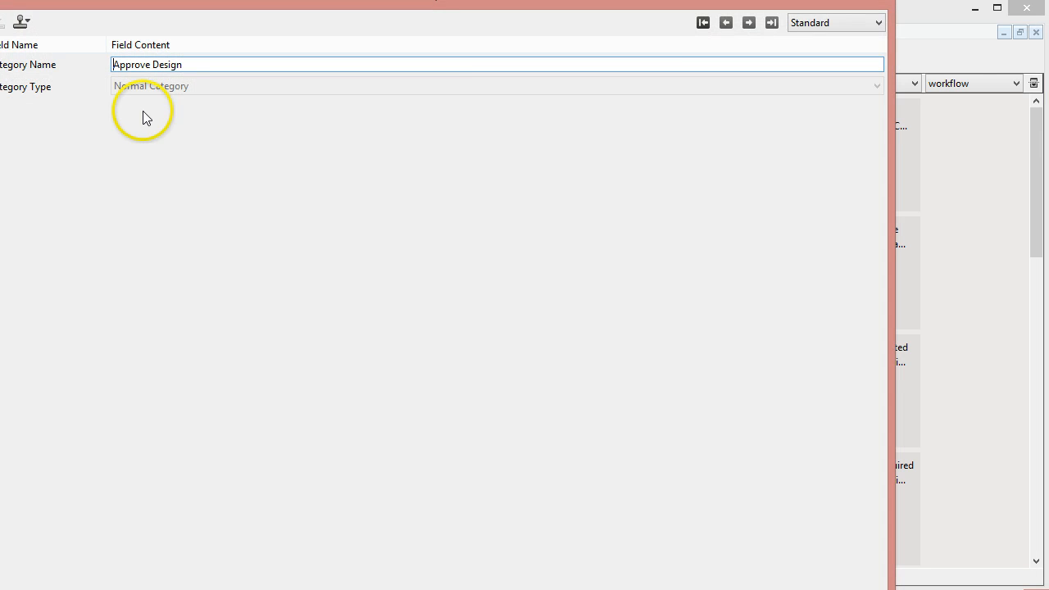
{"action": "left_click", "coordinate": [807, 22]}
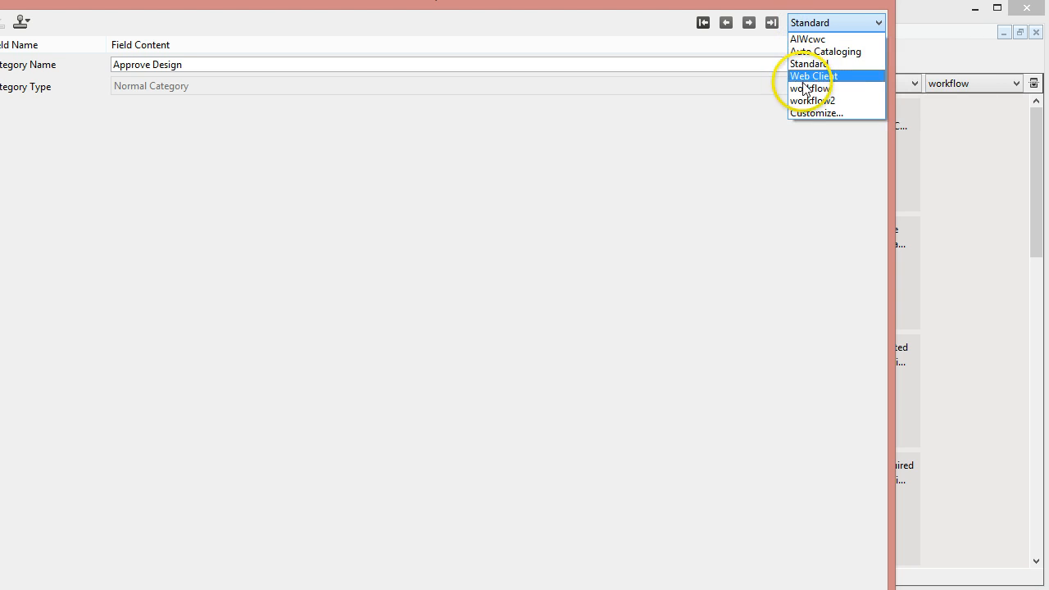
{"action": "left_click", "coordinate": [802, 87]}
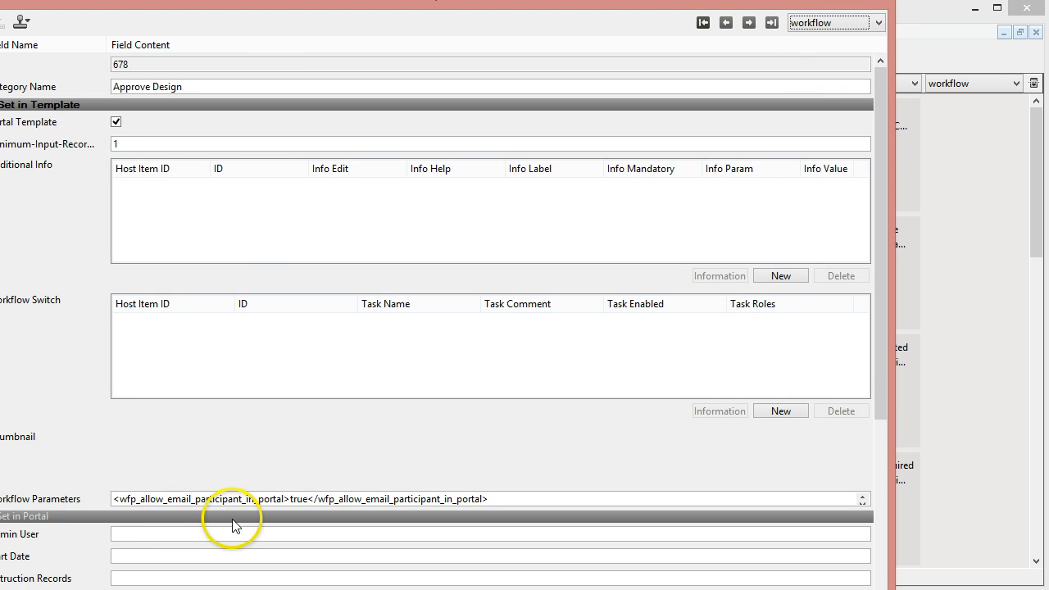
Inspect the Workflow Parameters value showing wfp_allow_email_participant_in_portal set to true.
{"action": "left_click", "coordinate": [278, 501]}
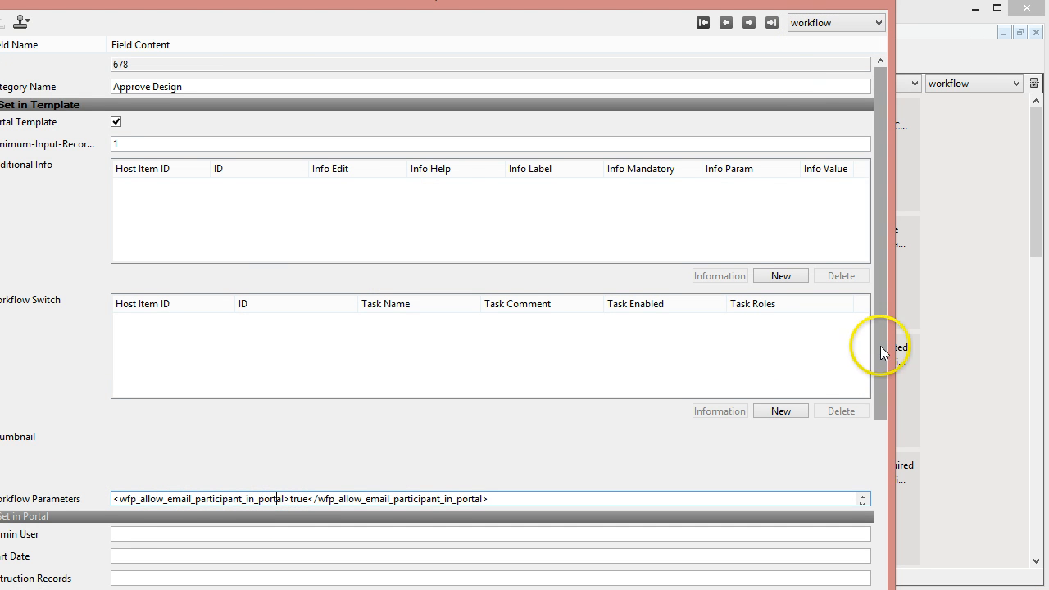
{"action": "left_click_drag", "start_coordinate": [878, 356], "coordinate": [884, 416]}
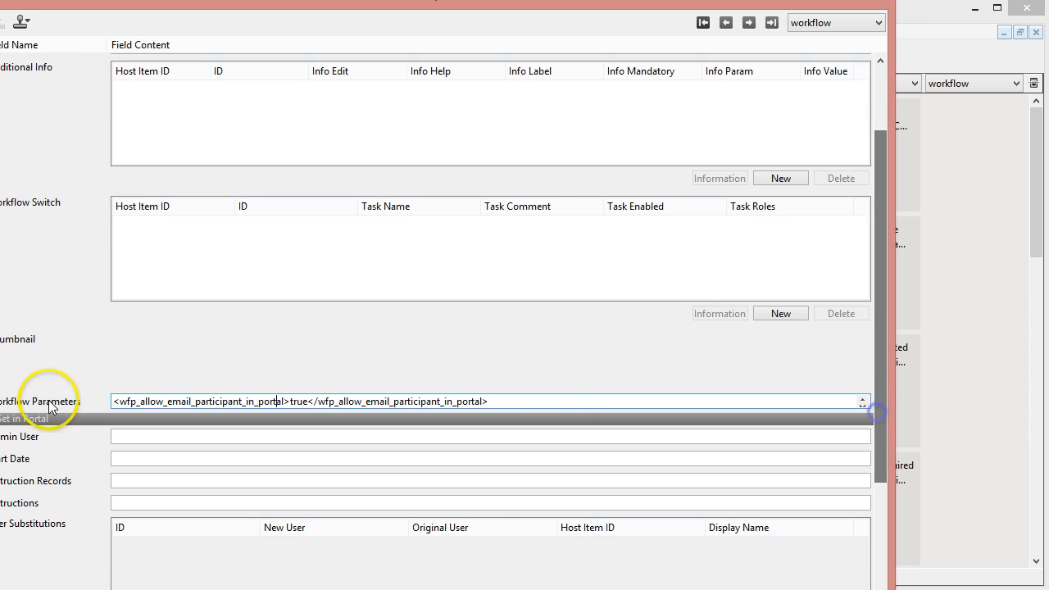
{"action": "left_click", "coordinate": [534, 400]}
{"action": "key", "text": "Down"}
{"action": "key", "text": "Up"}
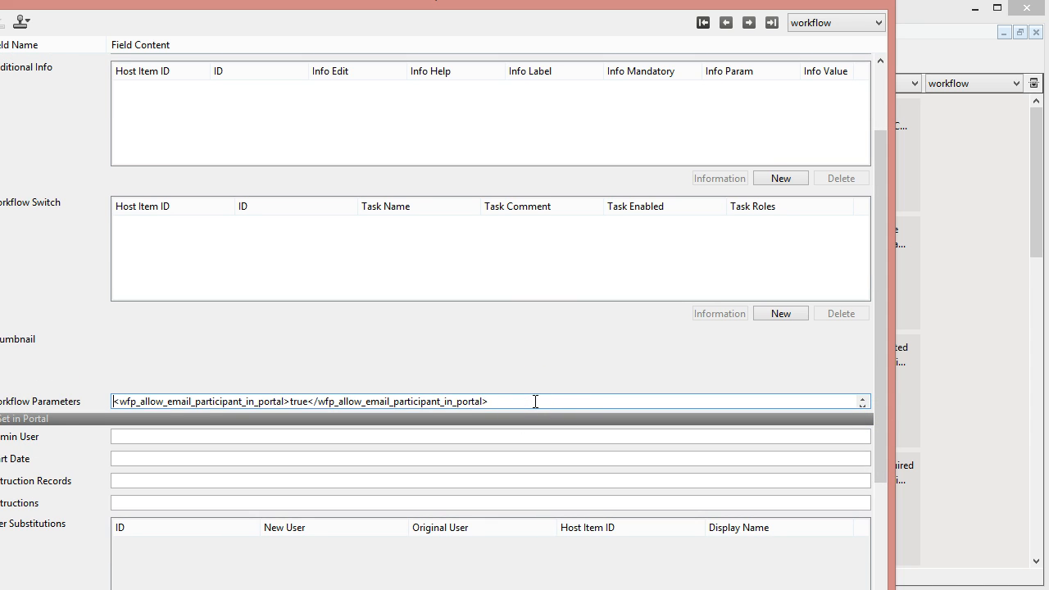
{"action": "key", "text": "Down"}
{"action": "key", "text": "Up"}
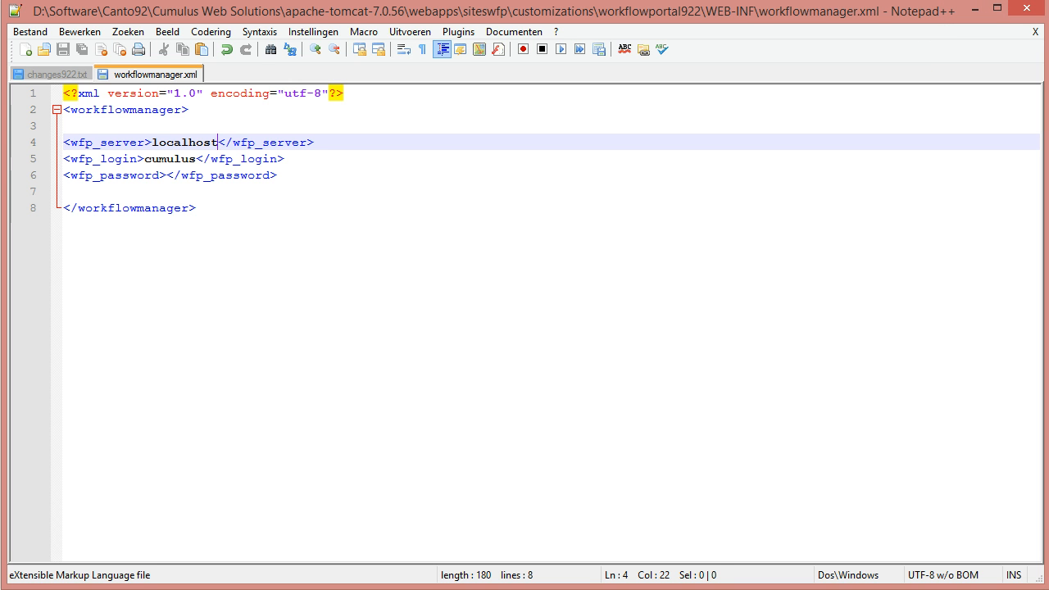
{"action": "mouse_move", "coordinate": [49, 589]}
{"action": "mouse_move", "coordinate": [375, 589]}
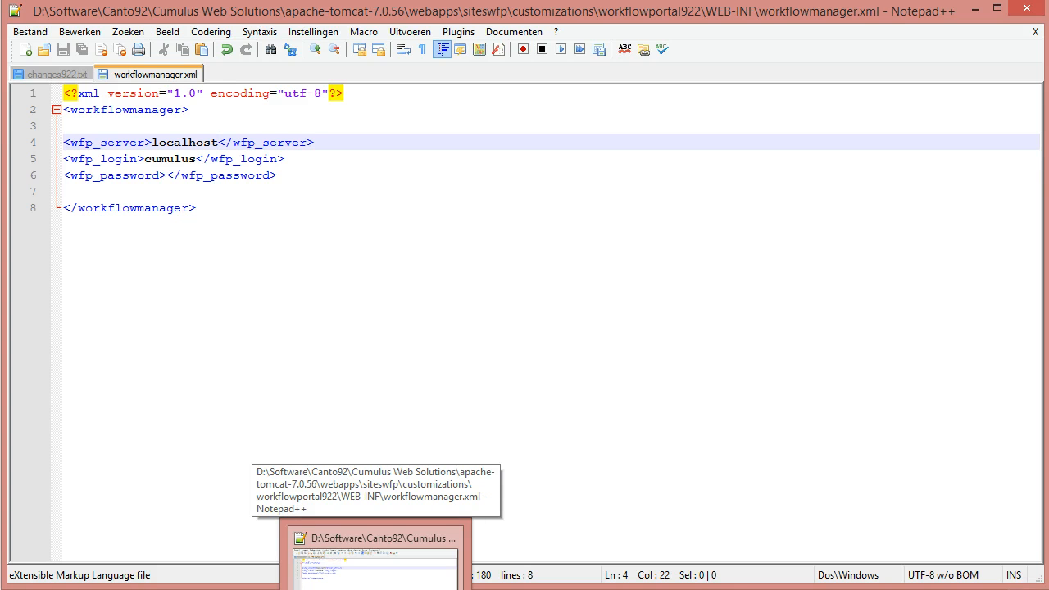
Open the Create Design task record, check its empty Workflow Parameters field, then close it.
{"action": "left_click", "coordinate": [416, 589]}
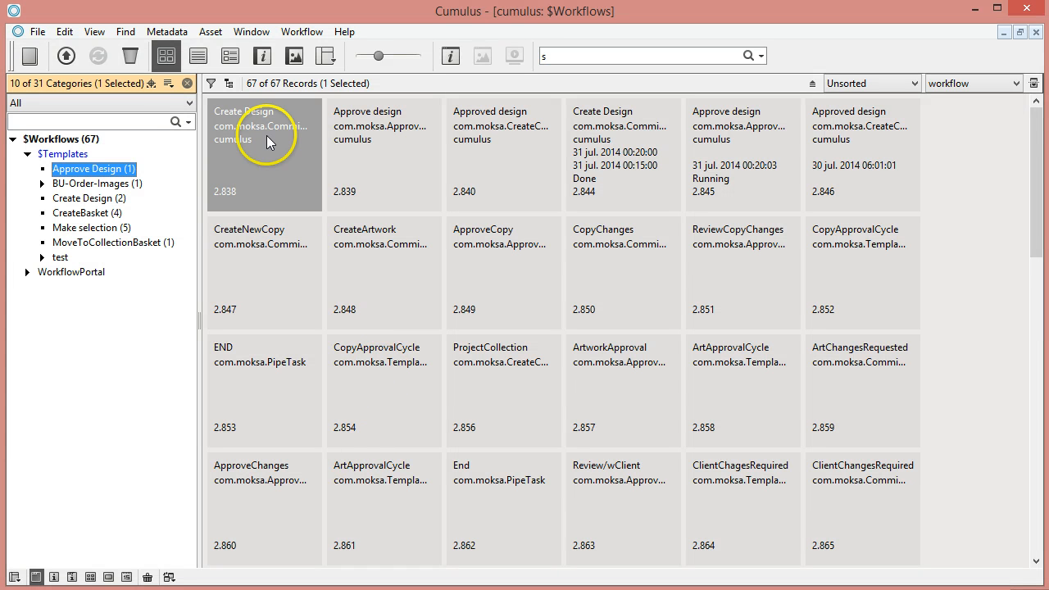
{"action": "left_click", "coordinate": [281, 170]}
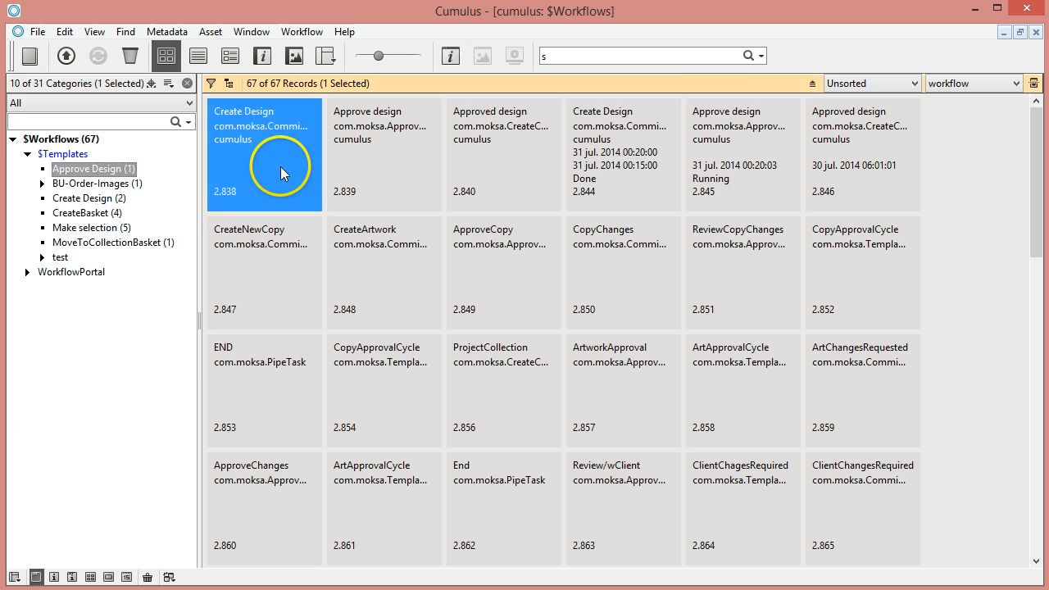
{"action": "double_click", "coordinate": [281, 170]}
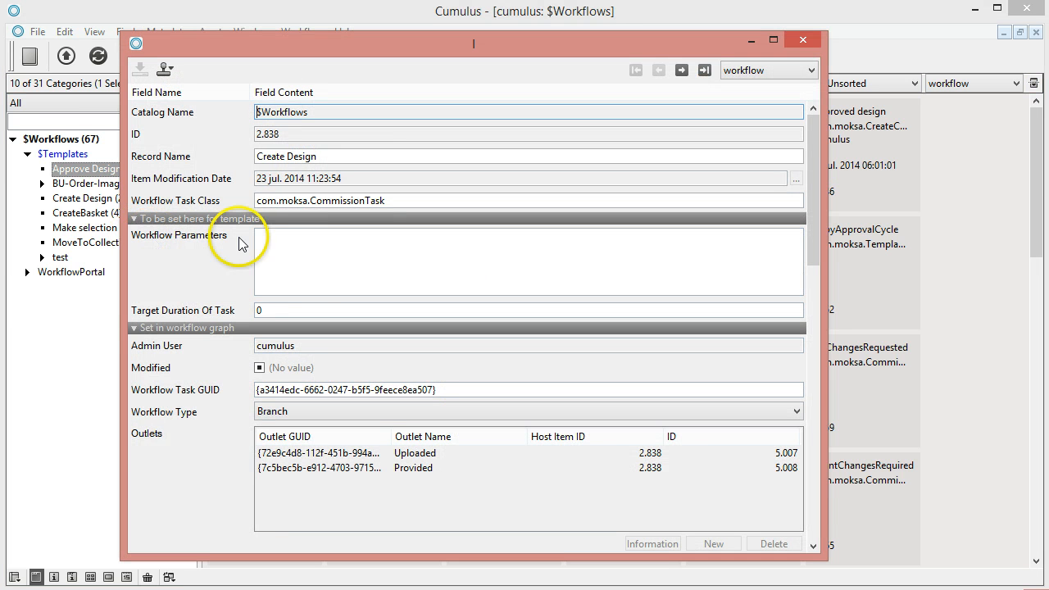
{"action": "left_click", "coordinate": [272, 238]}
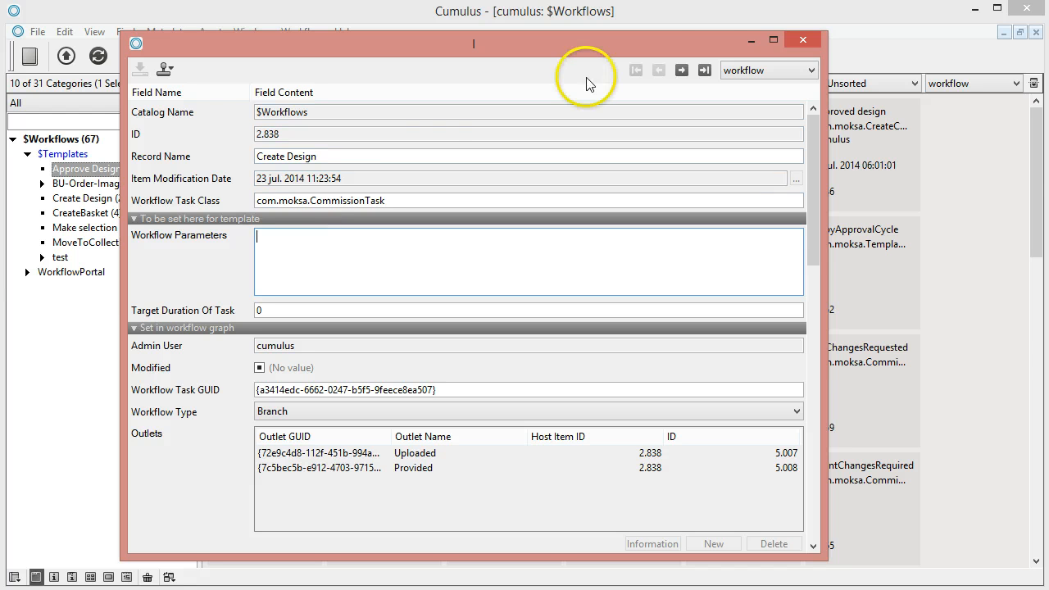
{"action": "left_click", "coordinate": [803, 39]}
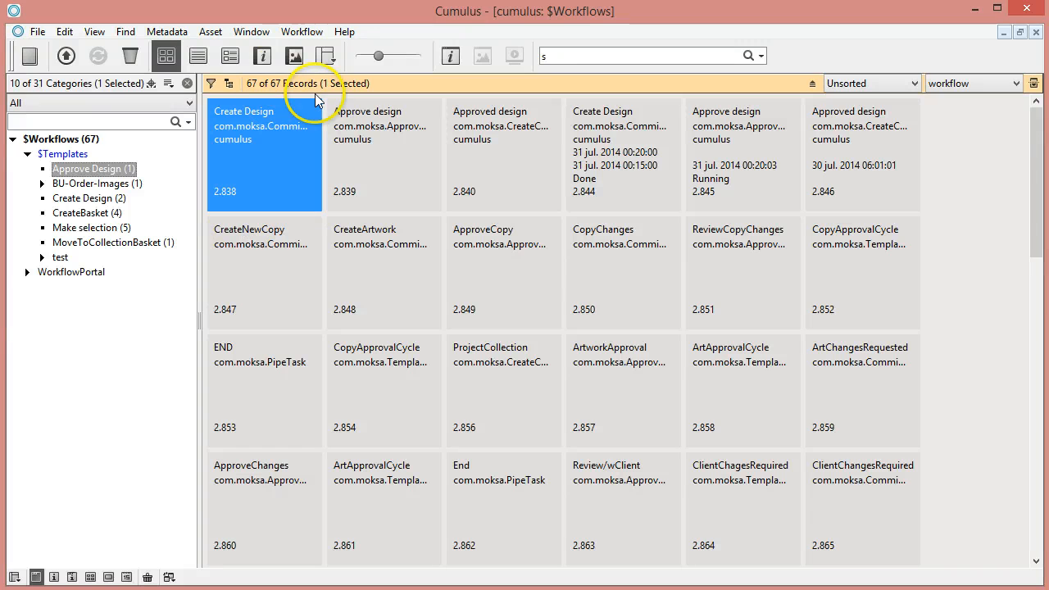
Review the global workflow parameters, including wfp_serverip localhost, then refocus the Approve Design category.
{"action": "left_click", "coordinate": [295, 33]}
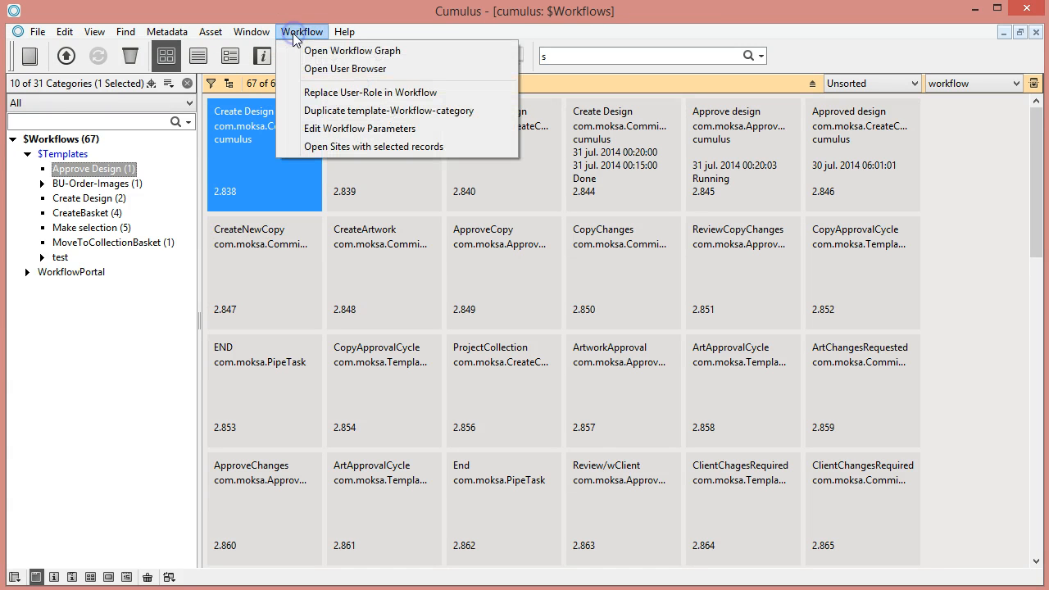
{"action": "left_click", "coordinate": [311, 131]}
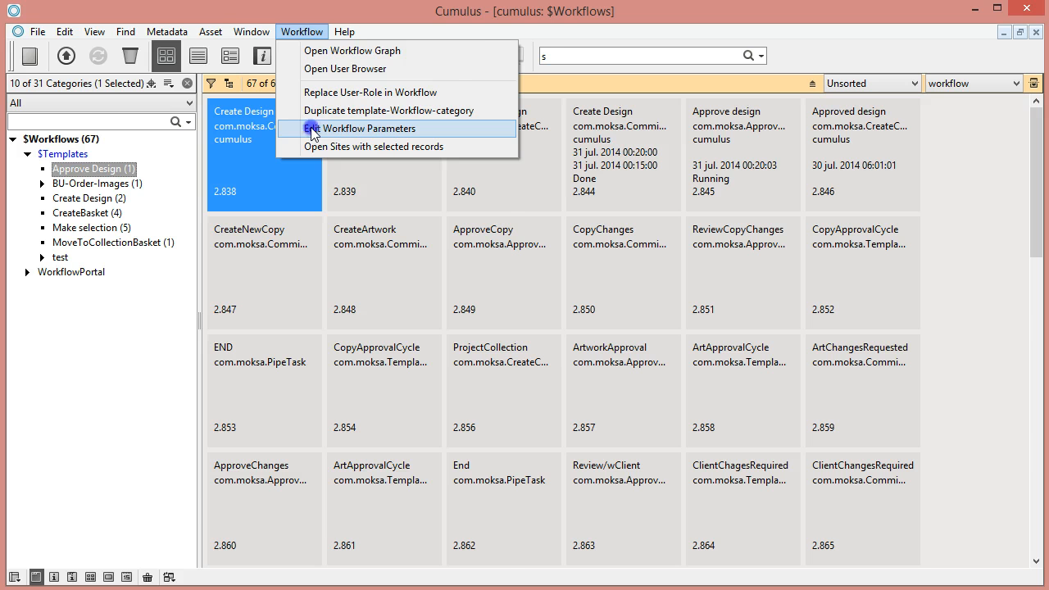
{"action": "left_click_drag", "start_coordinate": [223, 8], "coordinate": [500, 33]}
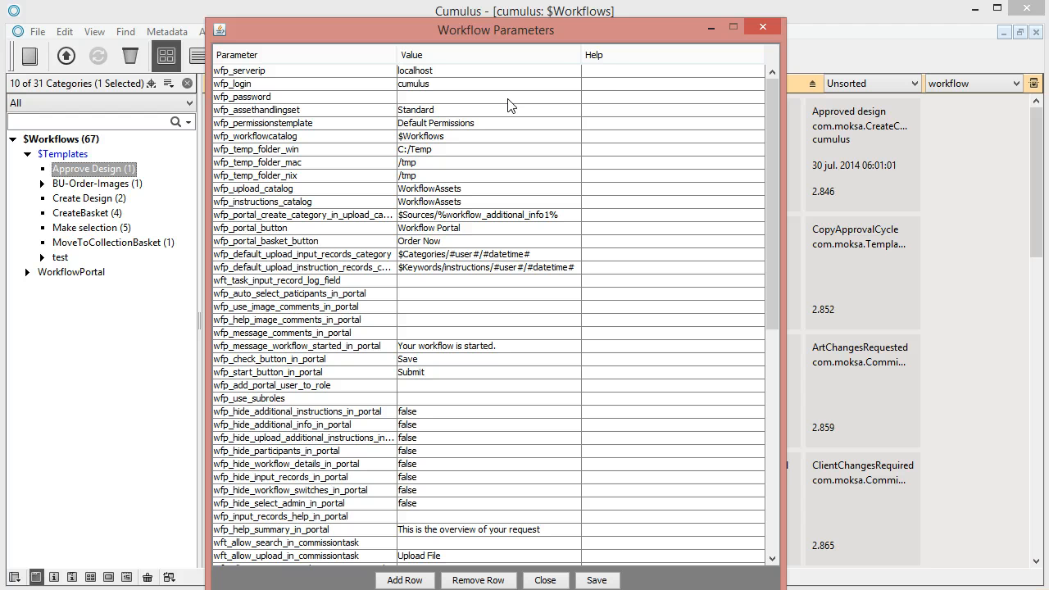
{"action": "left_click", "coordinate": [762, 27]}
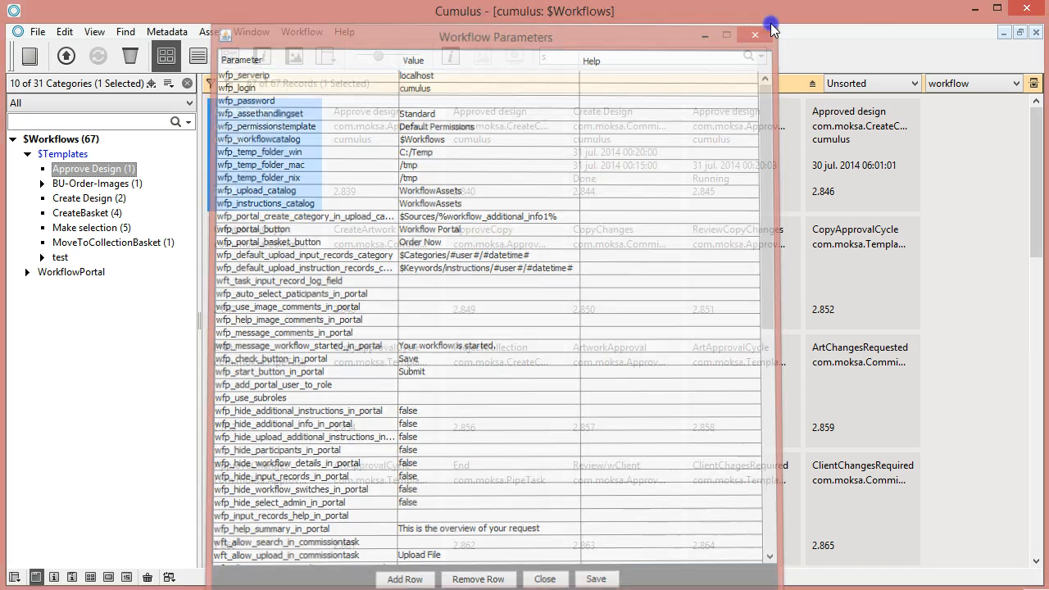
{"action": "left_click", "coordinate": [153, 87]}
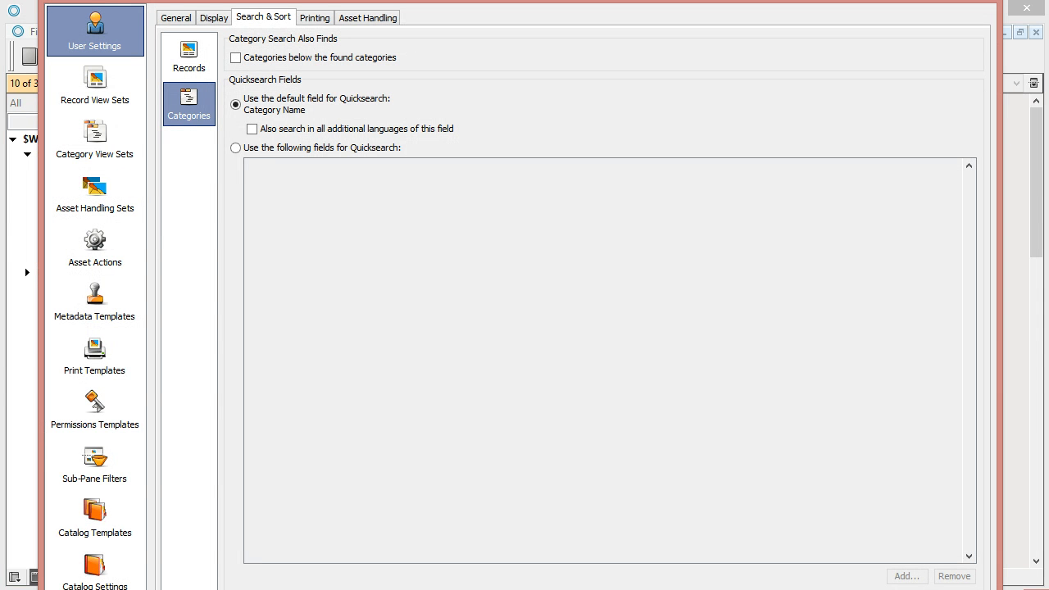
View the WorkflowManager plug-in's Workflow Parameters under General preferences, then close Preferences.
{"action": "left_click", "coordinate": [182, 20]}
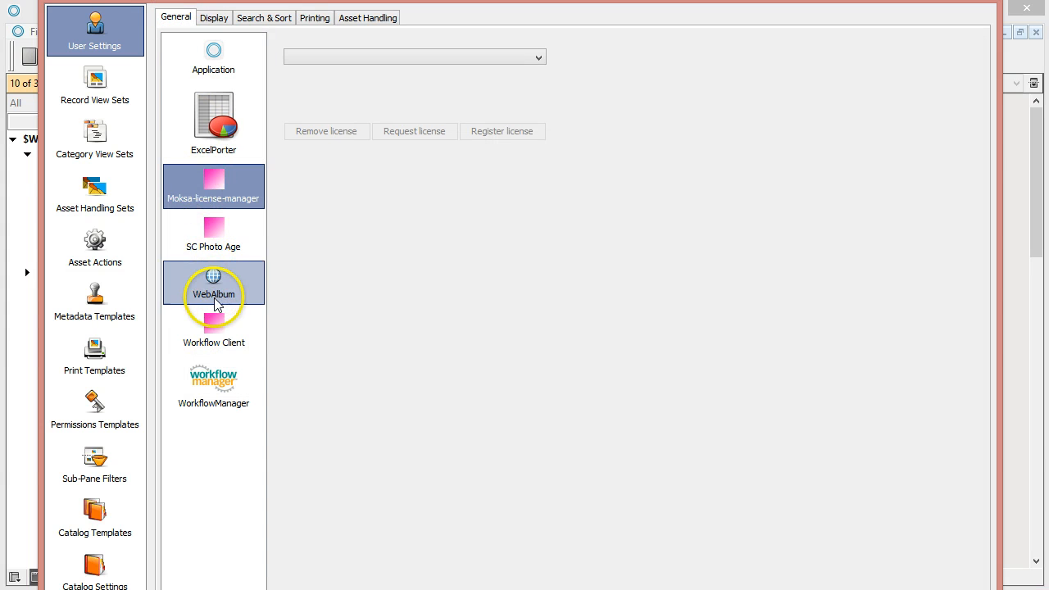
{"action": "left_click", "coordinate": [206, 371]}
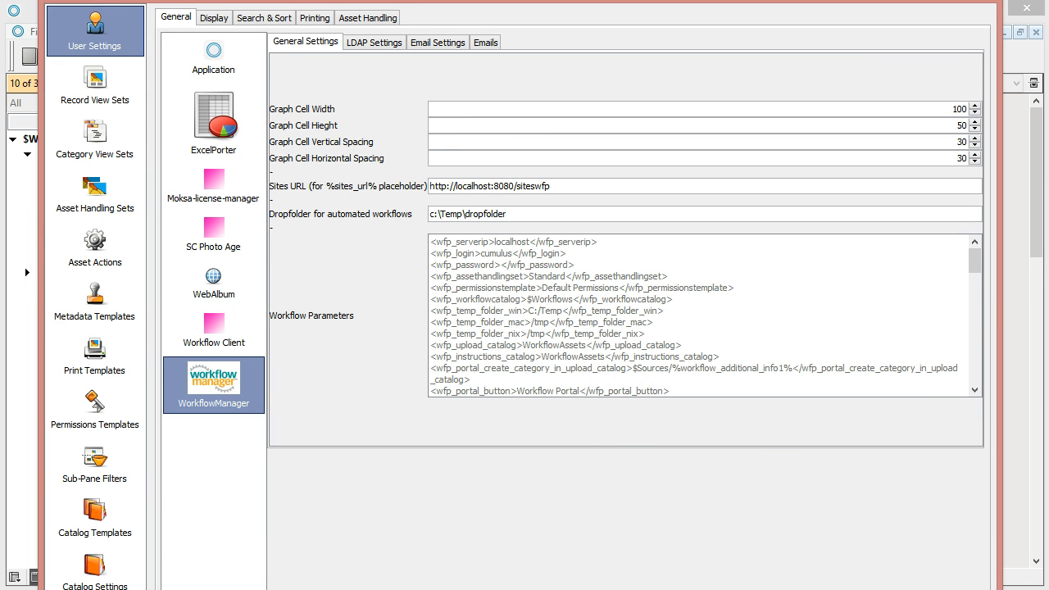
{"action": "key", "text": "Escape"}
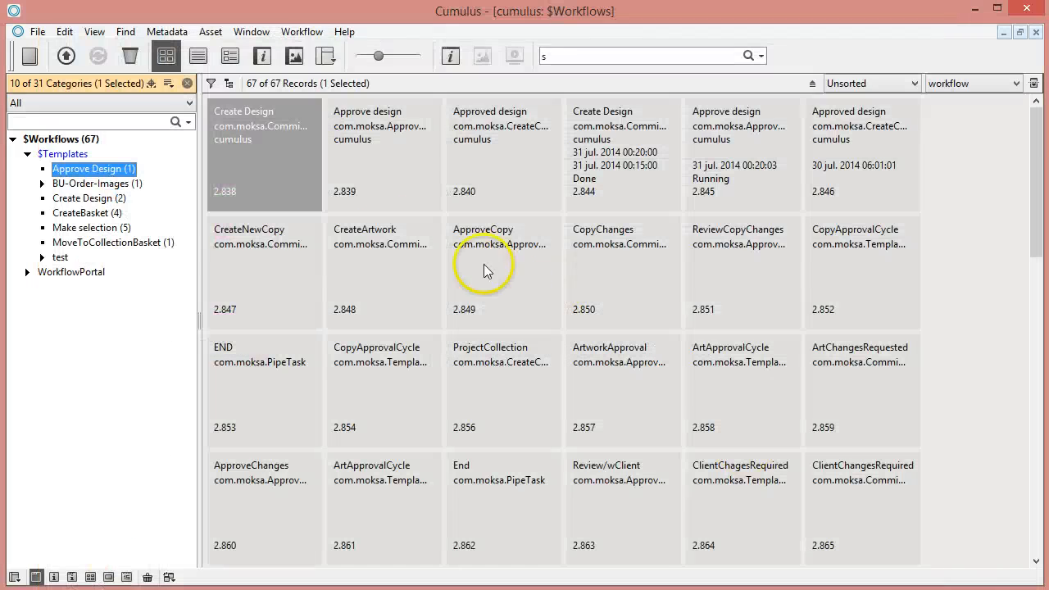
Change the global wfp_serverip parameter to 127.0.0.1 in Edit Workflow Parameters.
{"action": "left_click", "coordinate": [311, 34]}
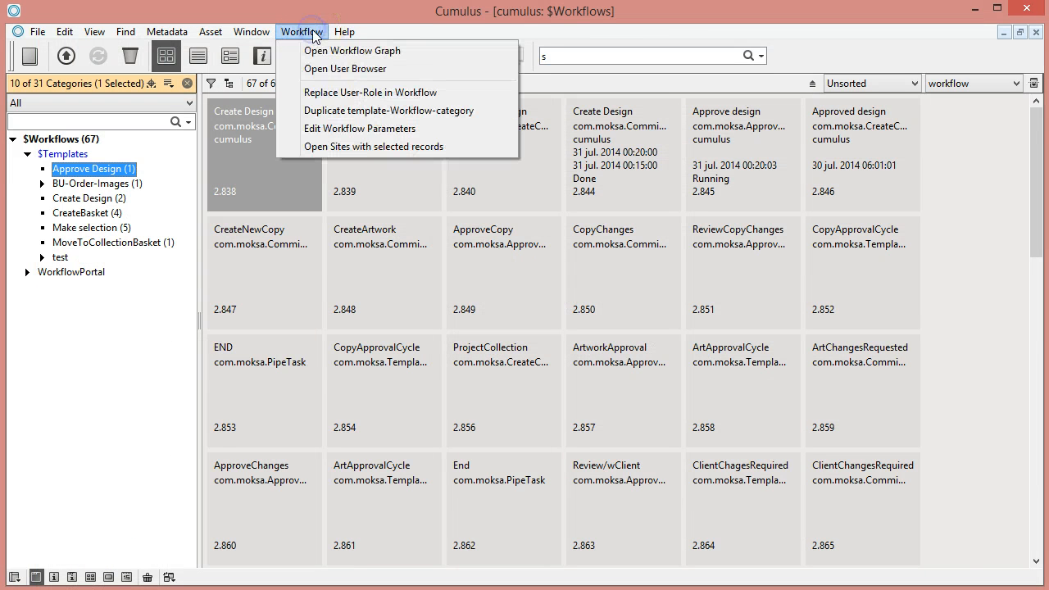
{"action": "left_click", "coordinate": [340, 131]}
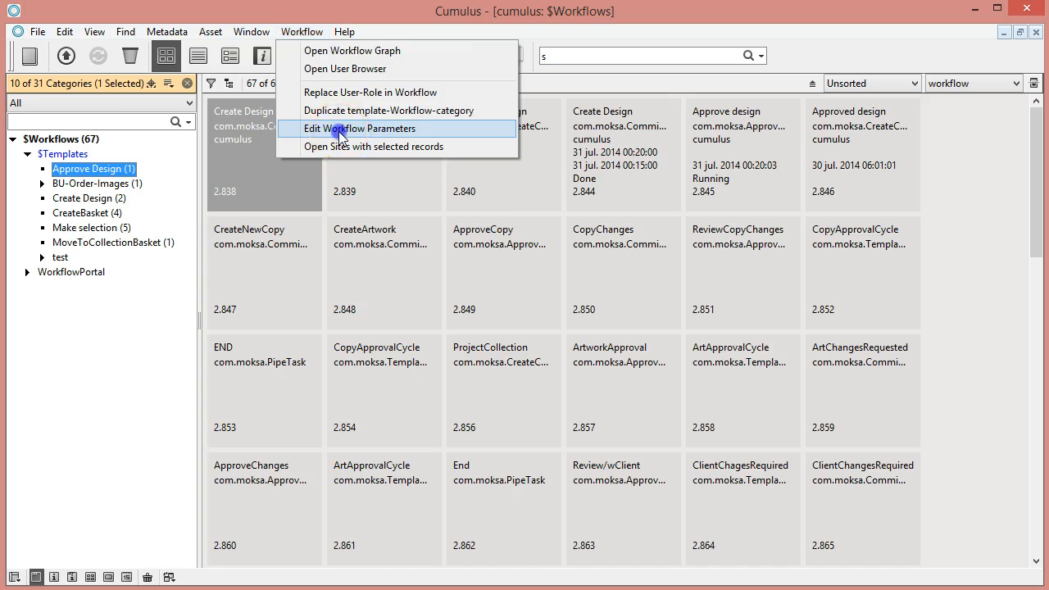
{"action": "left_click_drag", "start_coordinate": [221, 15], "coordinate": [508, 27]}
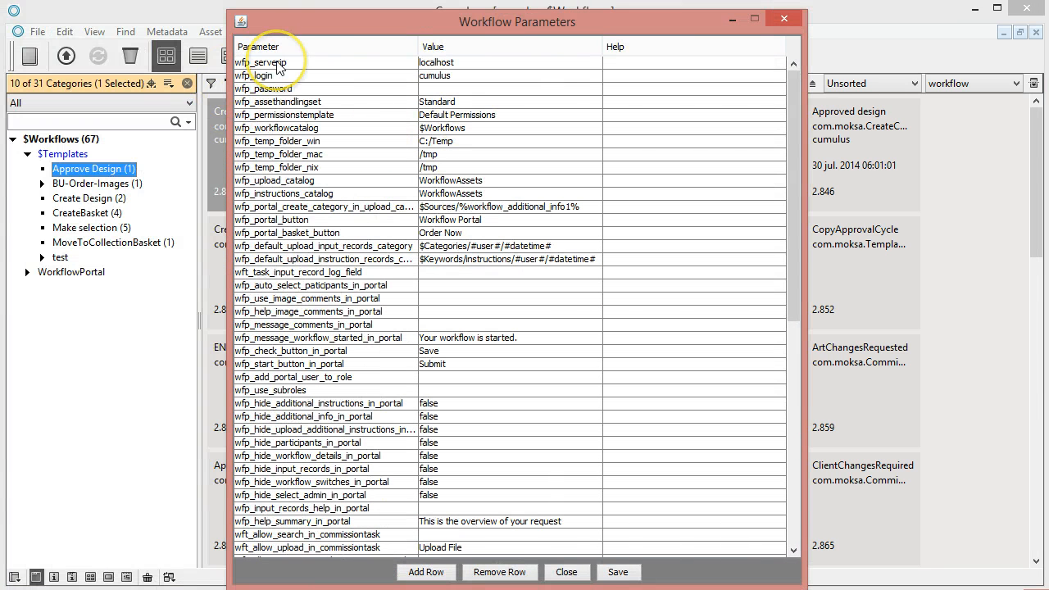
{"action": "double_click", "coordinate": [460, 64]}
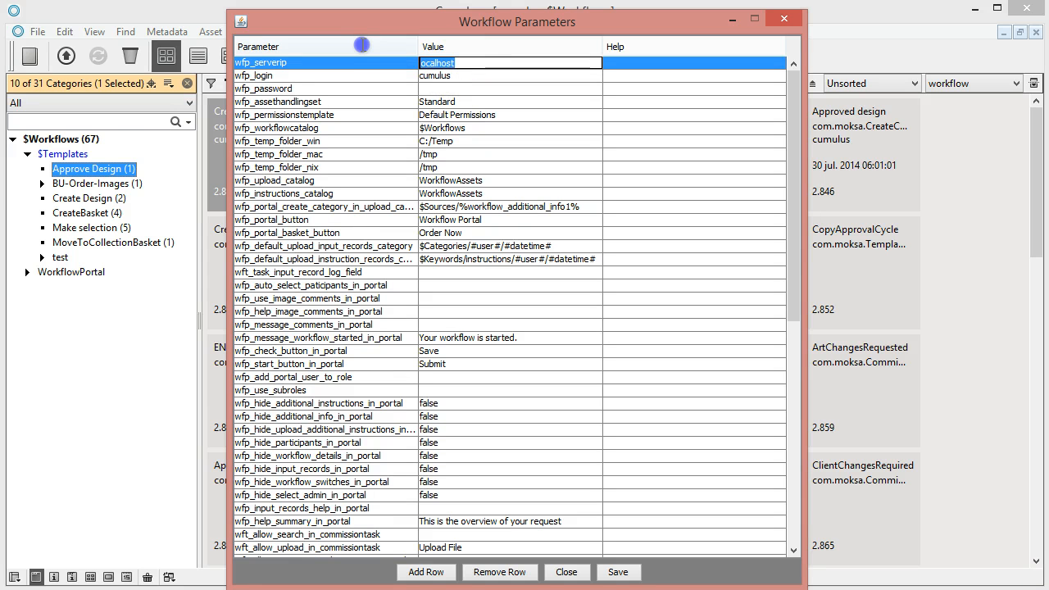
{"action": "left_click_drag", "start_coordinate": [363, 45], "coordinate": [360, 44]}
{"action": "type", "text": "127.0.0.1"}
{"action": "left_click", "coordinate": [464, 89]}
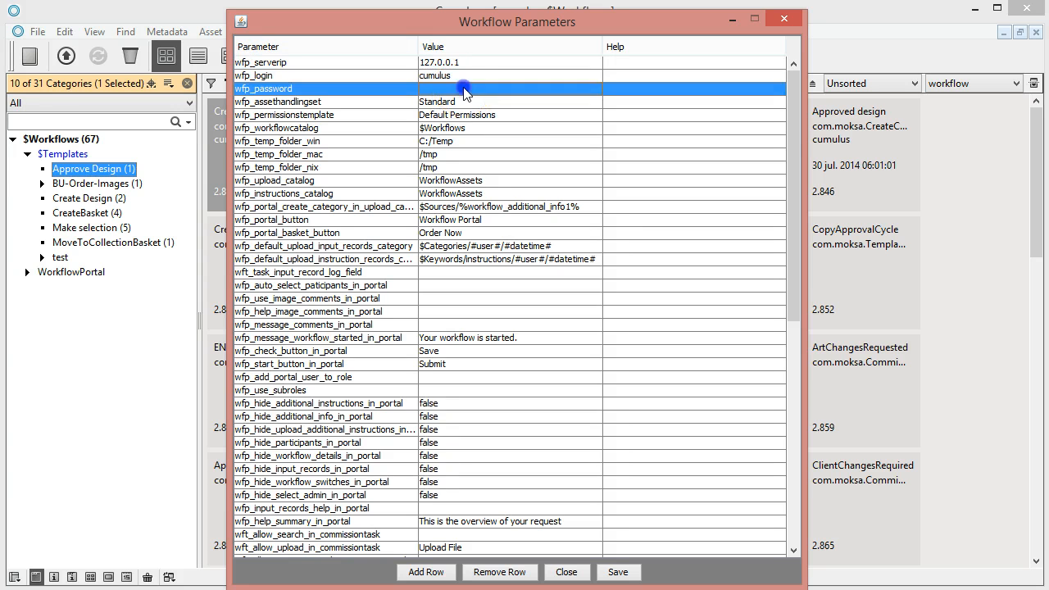
{"action": "left_click", "coordinate": [464, 88]}
{"action": "type", "text": "test"}
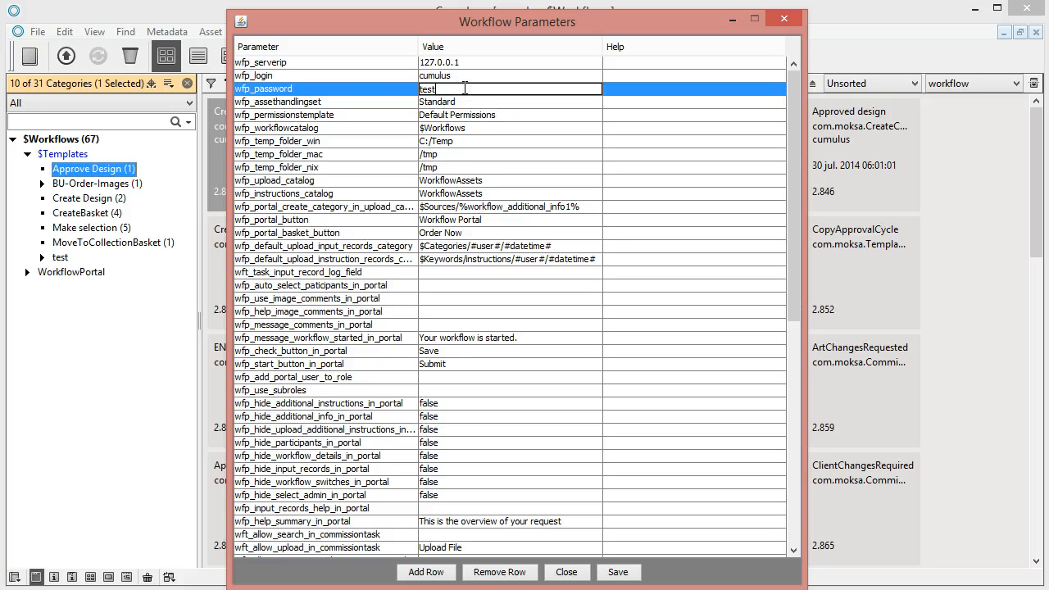
{"action": "key", "text": "Return"}
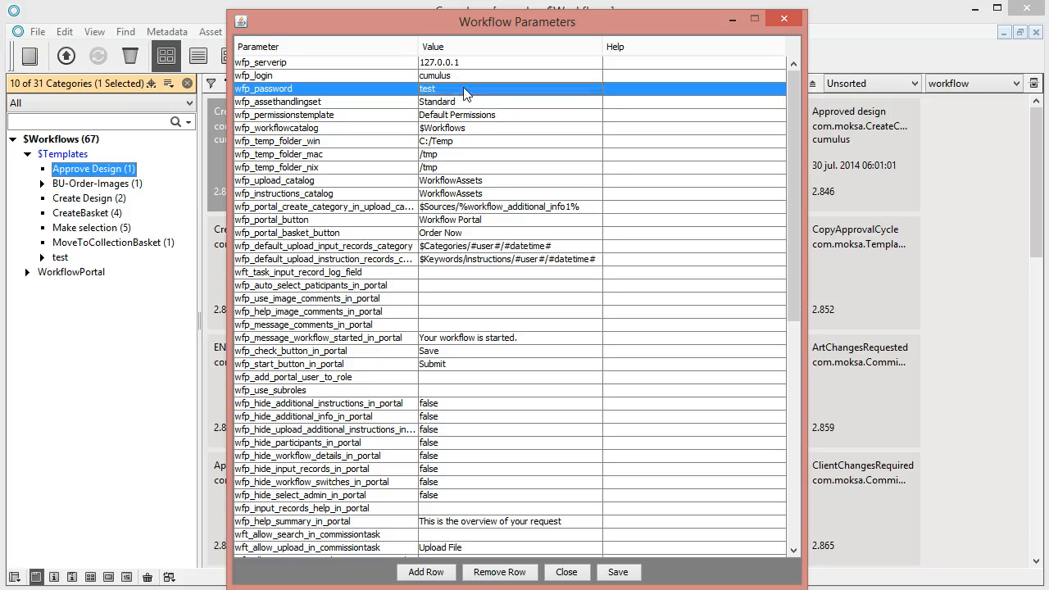
{"action": "left_click", "coordinate": [464, 89]}
{"action": "key", "text": "BackSpace"}
{"action": "key", "text": "BackSpace"}
{"action": "key", "text": "BackSpace"}
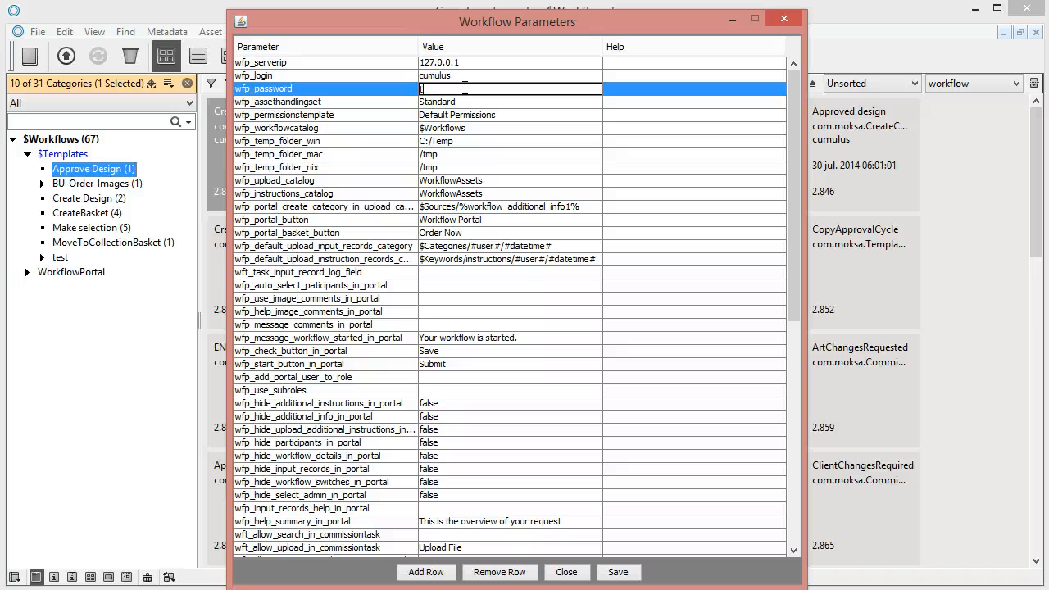
{"action": "key", "text": "BackSpace"}
{"action": "key", "text": "Return"}
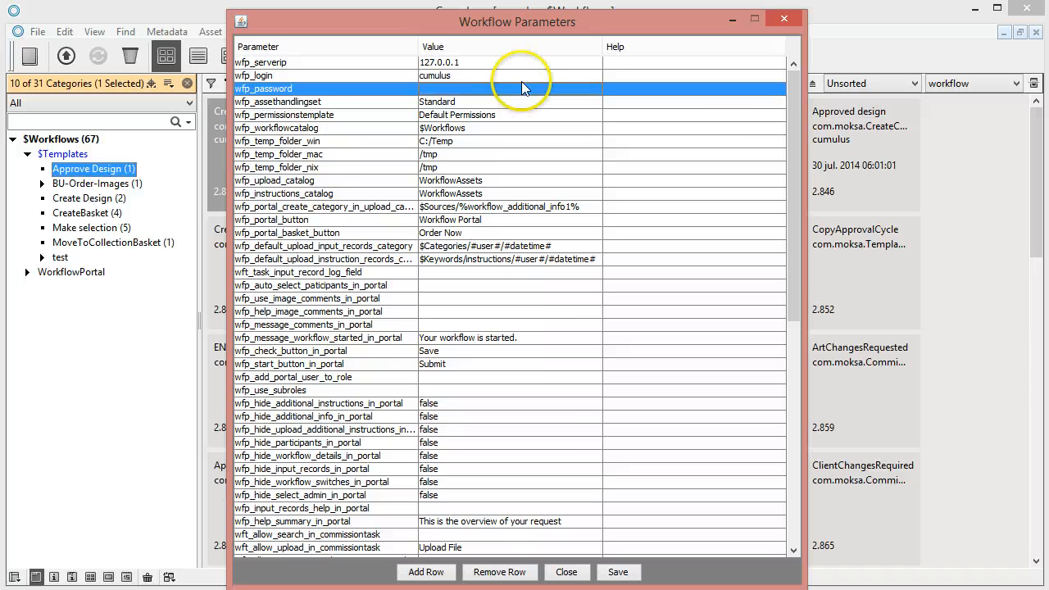
Add a new parameter row and open its list of available parameters.
{"action": "left_click_drag", "start_coordinate": [788, 143], "coordinate": [783, 100]}
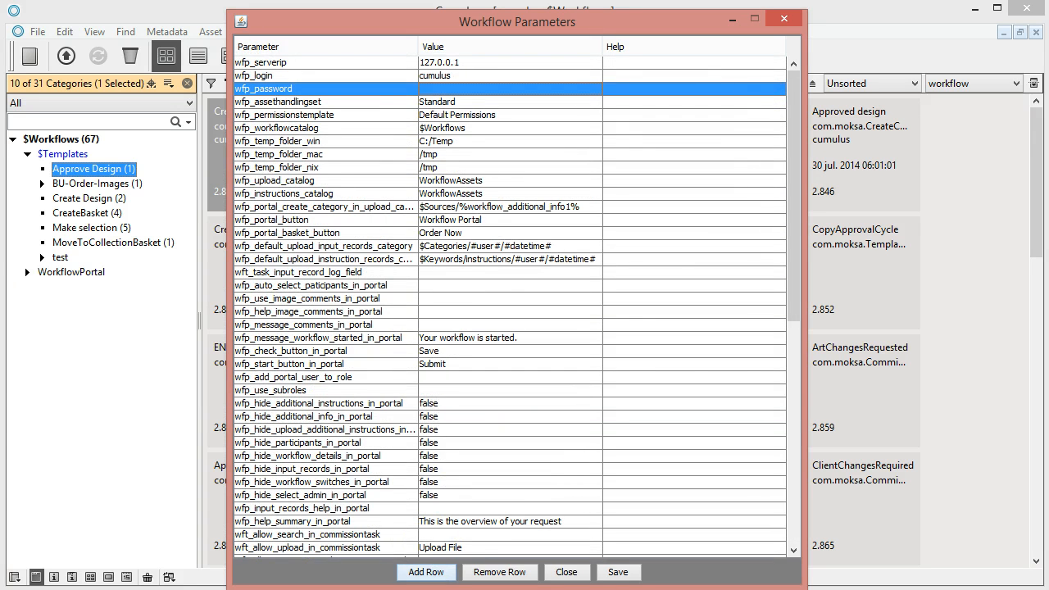
{"action": "left_click", "coordinate": [415, 572]}
{"action": "left_click", "coordinate": [637, 293]}
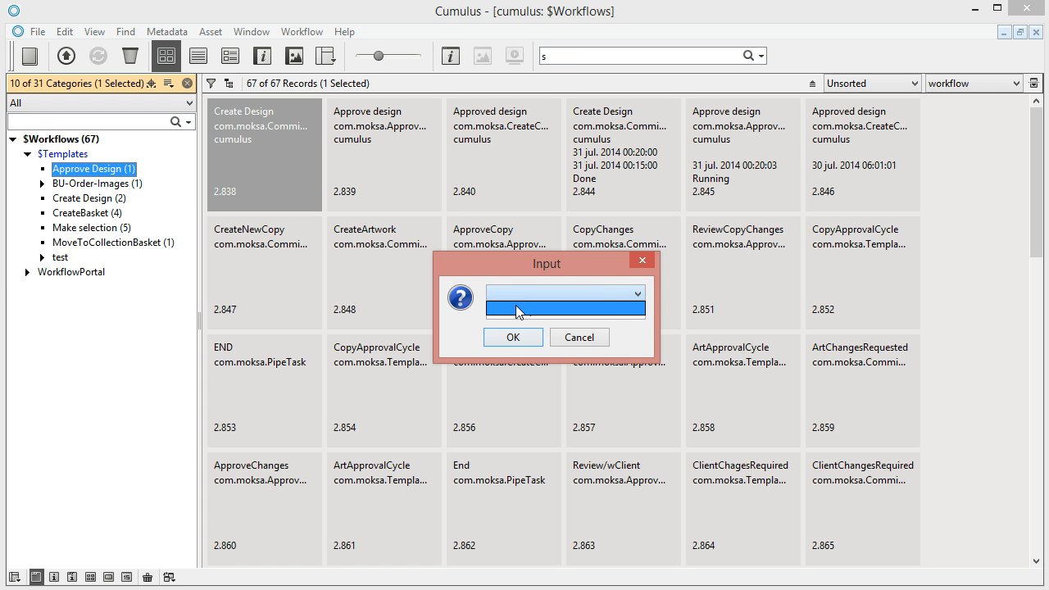
Cancel the Input prompt, leave the blank row under wfp_login unfilled, and close Workflow Parameters.
{"action": "left_click", "coordinate": [600, 332]}
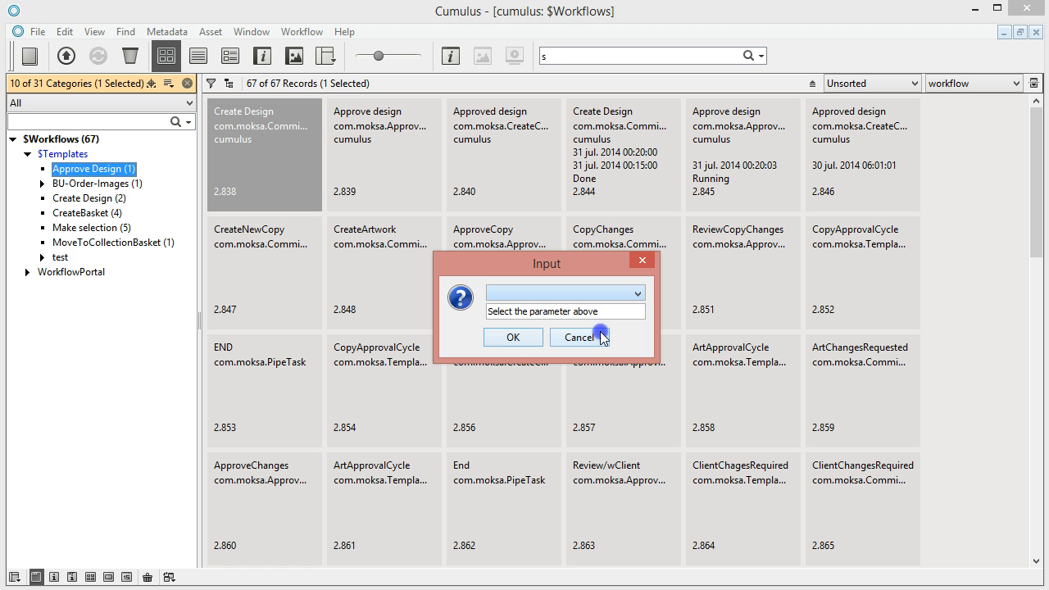
{"action": "left_click", "coordinate": [555, 337]}
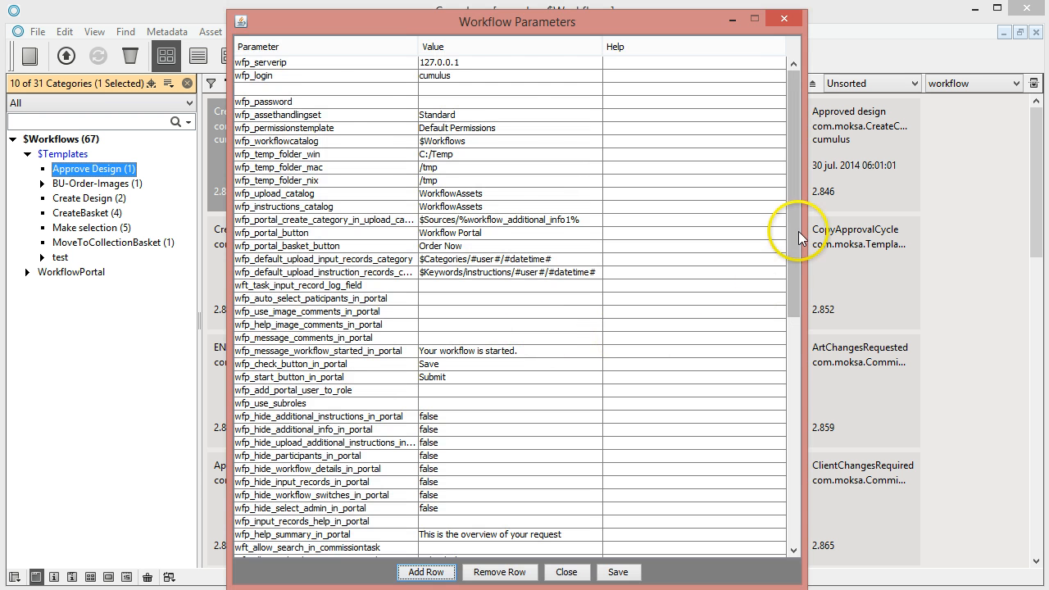
{"action": "left_click_drag", "start_coordinate": [798, 231], "coordinate": [813, 188]}
{"action": "left_click", "coordinate": [323, 88]}
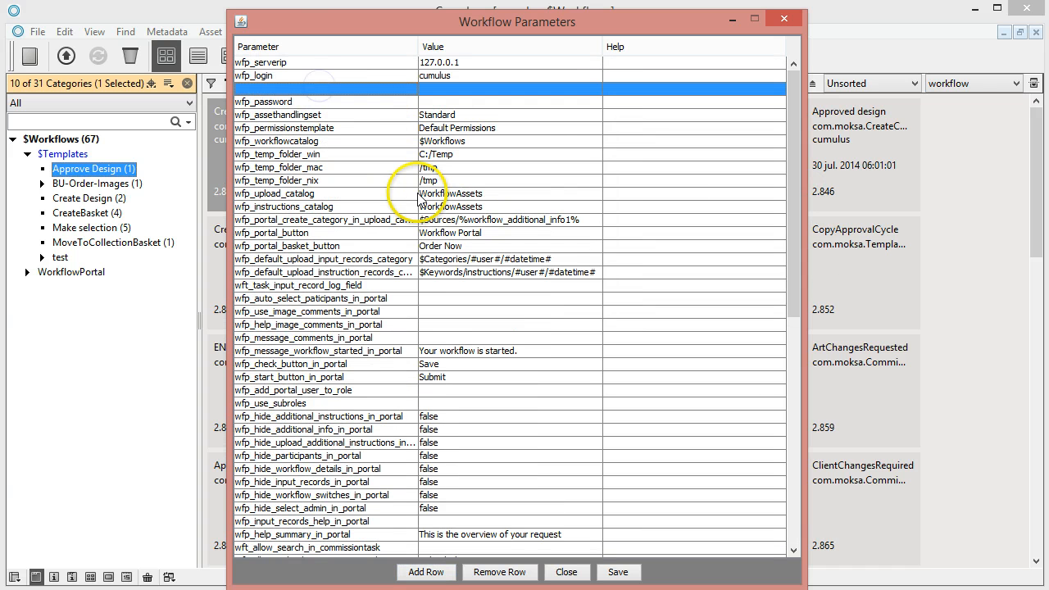
{"action": "double_click", "coordinate": [293, 88]}
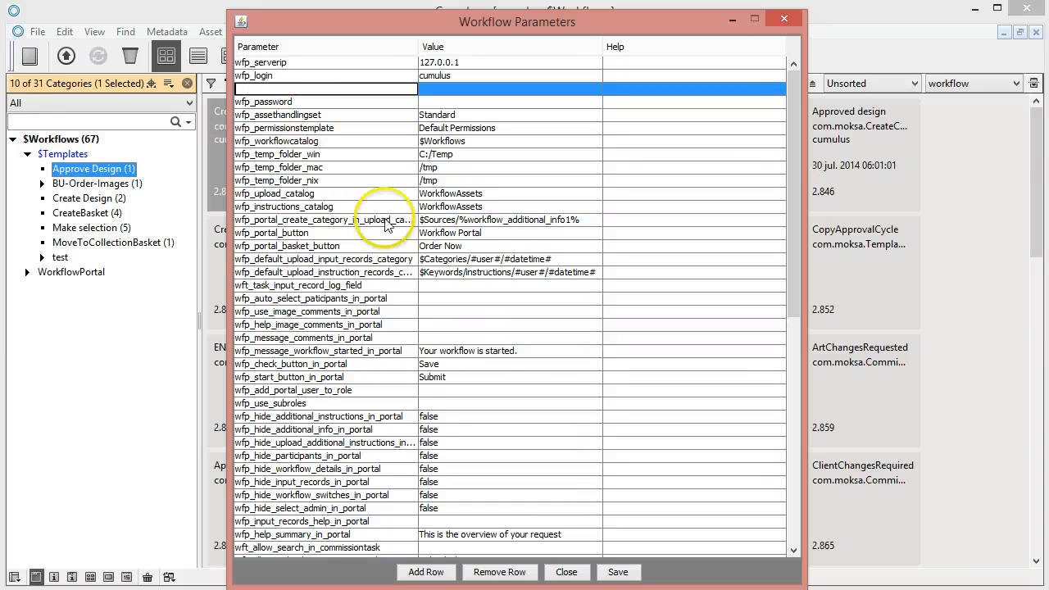
{"action": "left_click", "coordinate": [578, 576]}
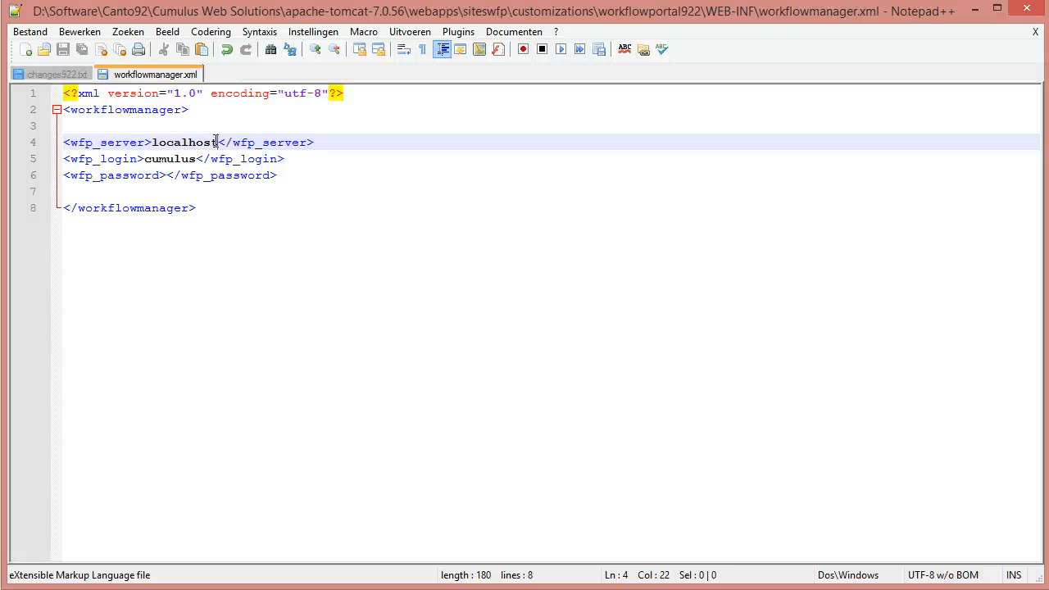
Minimize Notepad++ after checking wfp_server localhost, wfp_login cumulus and the empty wfp_password.
{"action": "left_click", "coordinate": [974, 10]}
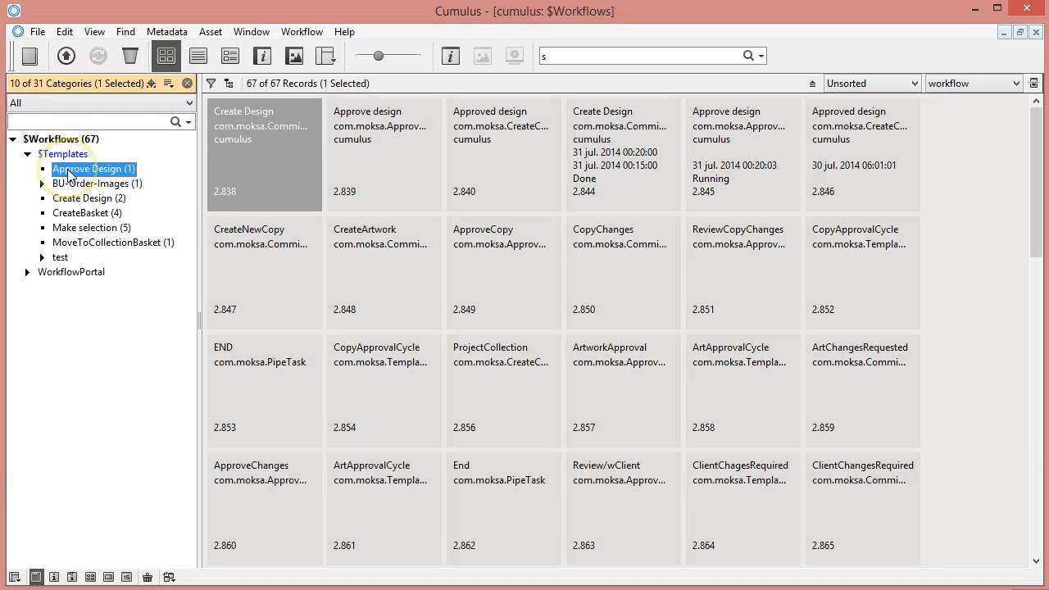
Open the Approve Design workflow graph and confirm wfp_allow_email_participant_in_portal is true via Edit Param.
{"action": "left_click", "coordinate": [302, 31]}
{"action": "left_click", "coordinate": [287, 49]}
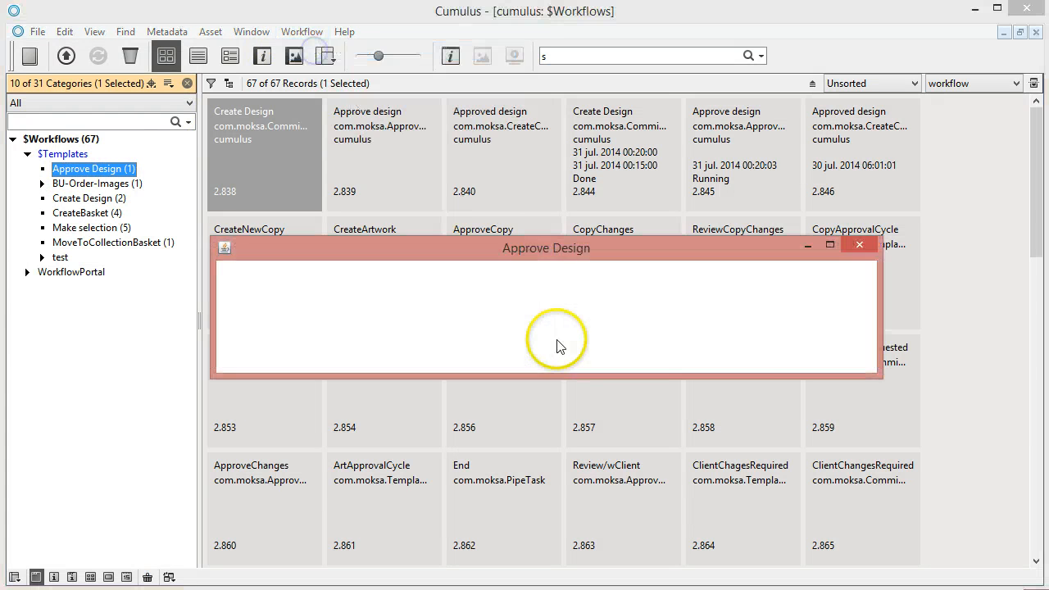
{"action": "left_click_drag", "start_coordinate": [435, 250], "coordinate": [440, 215]}
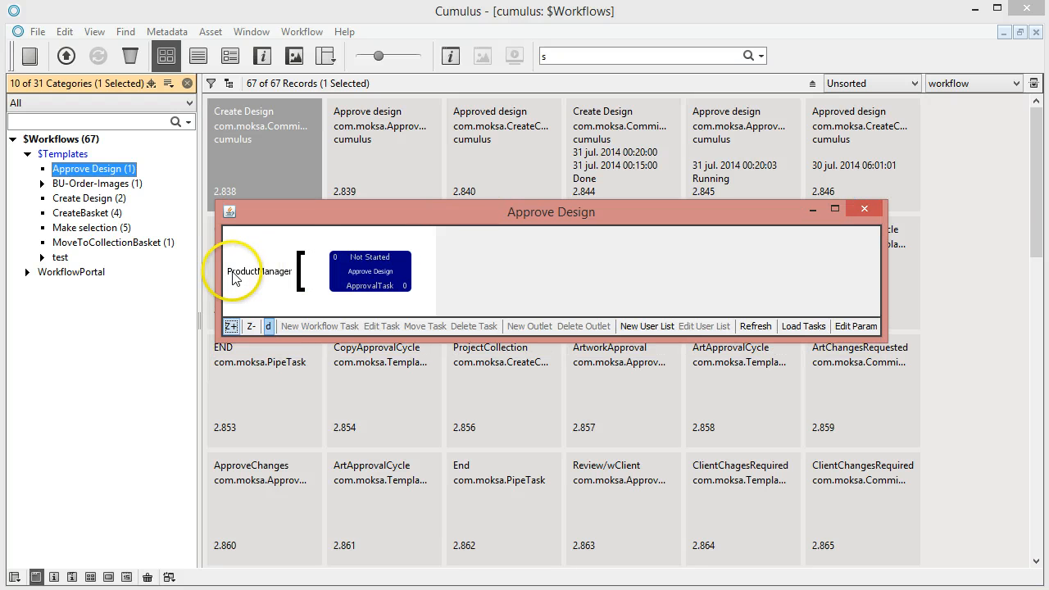
{"action": "left_click", "coordinate": [233, 272]}
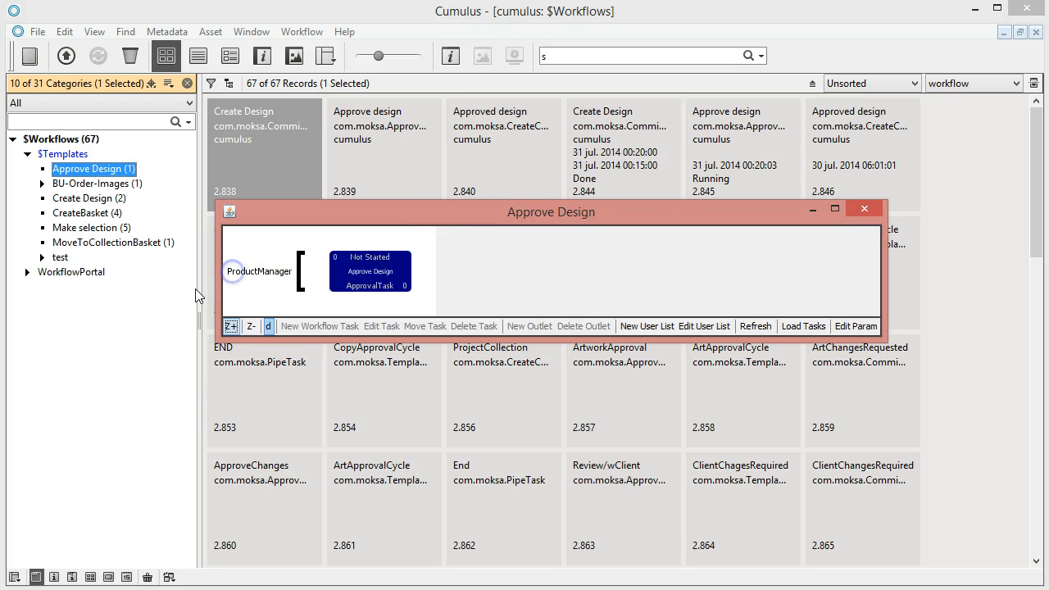
{"action": "left_click", "coordinate": [857, 326]}
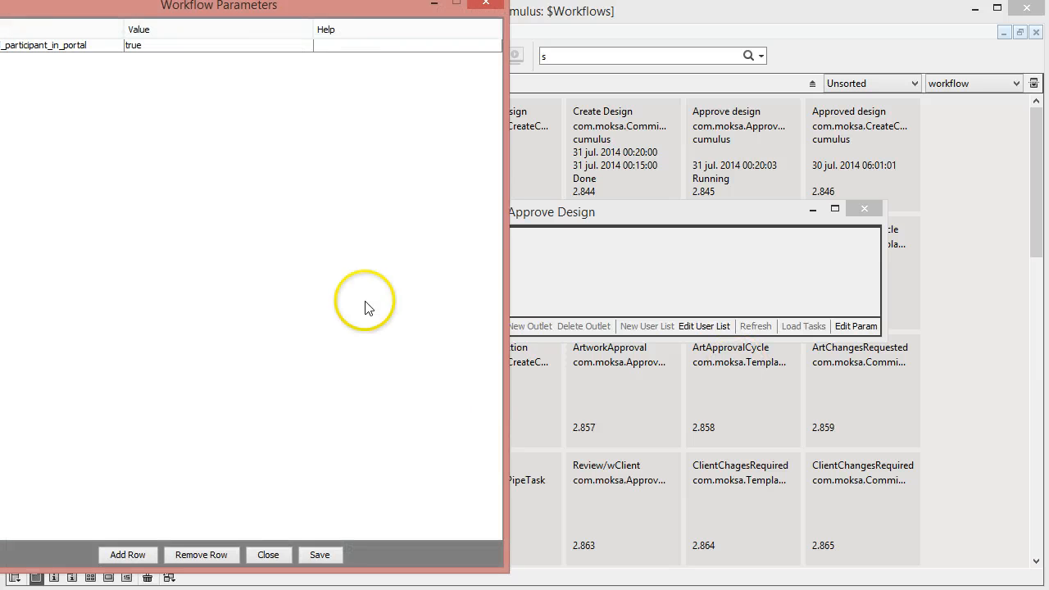
{"action": "left_click_drag", "start_coordinate": [85, 18], "coordinate": [383, 34]}
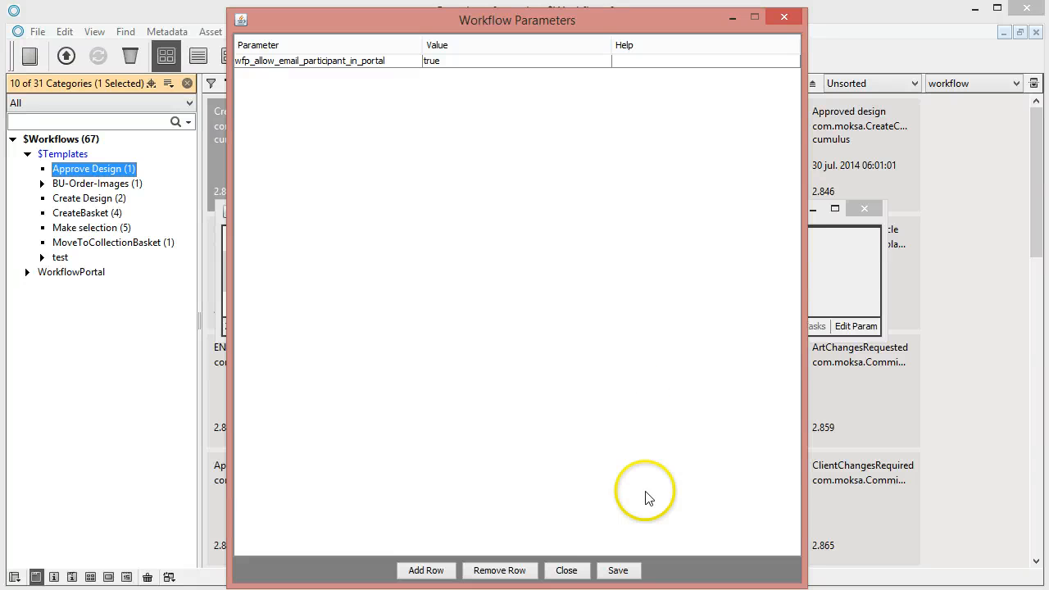
{"action": "left_click", "coordinate": [566, 571]}
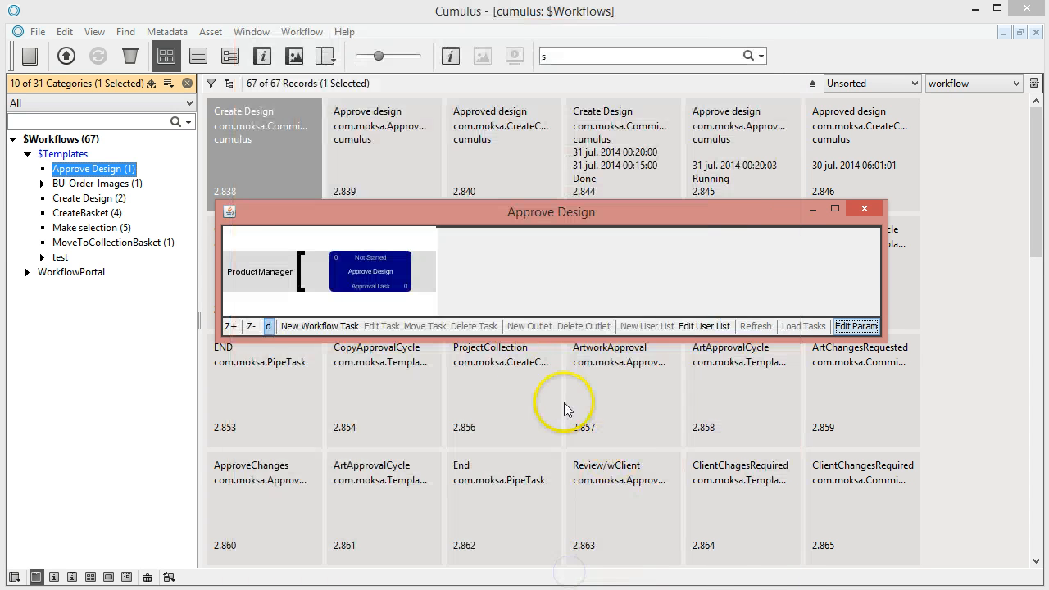
{"action": "left_click", "coordinate": [374, 259]}
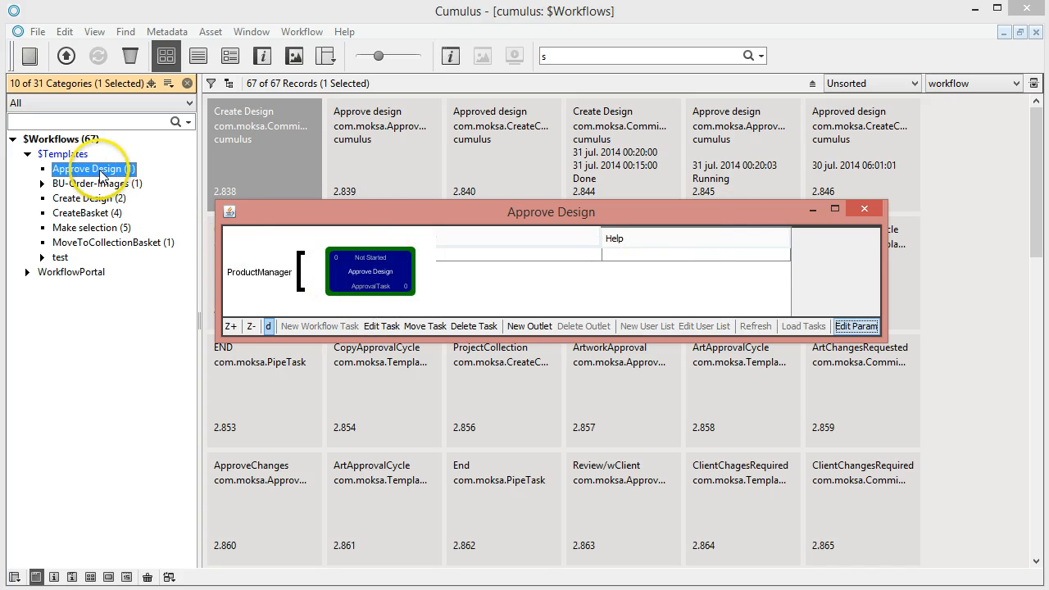
Open the Approve Design category's information showing its workflow fields.
{"action": "right_click", "coordinate": [164, 176]}
{"action": "left_click", "coordinate": [156, 151]}
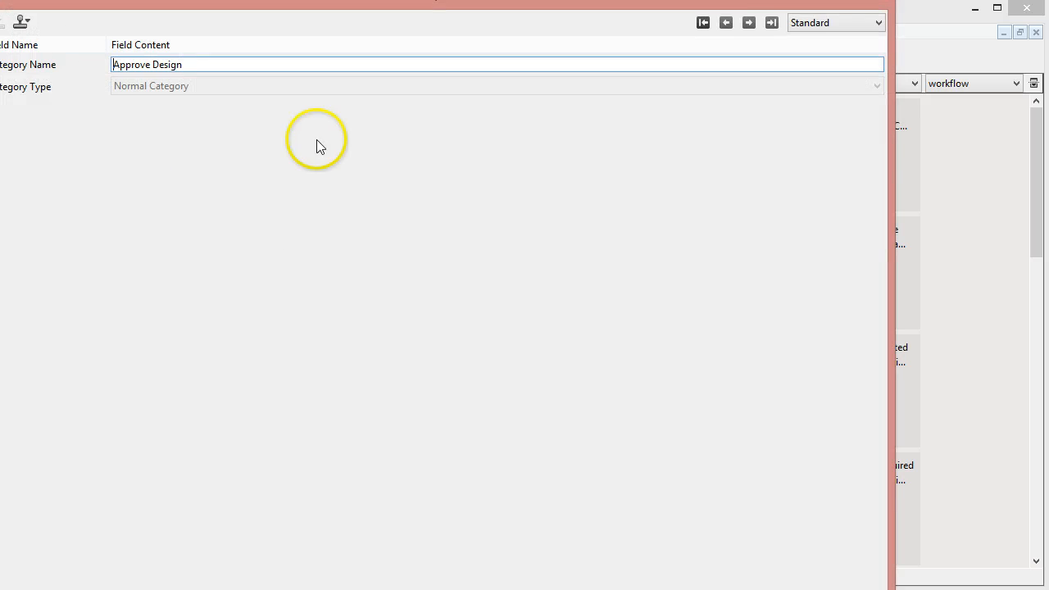
{"action": "left_click", "coordinate": [805, 23]}
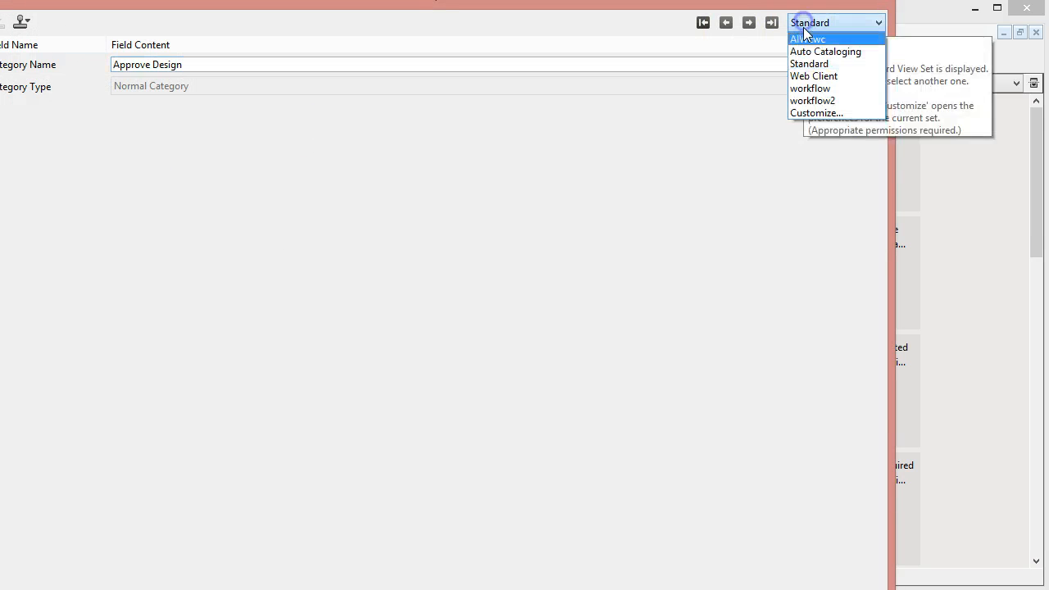
{"action": "left_click", "coordinate": [809, 91]}
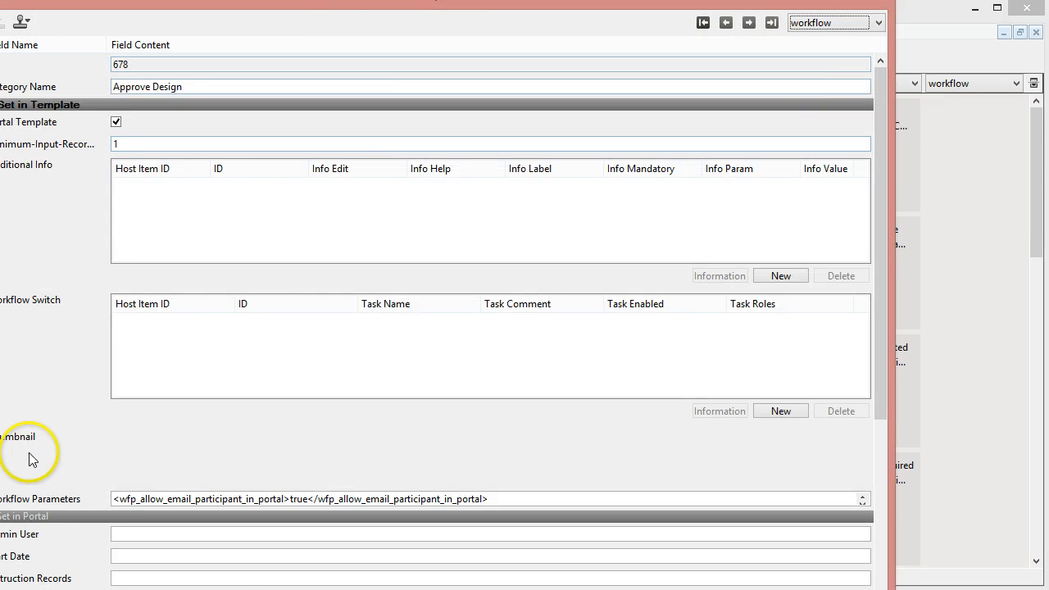
Delete and restore the Workflow Parameters text so it keeps the true value, then close the form.
{"action": "left_click_drag", "start_coordinate": [117, 500], "coordinate": [533, 501]}
{"action": "key", "text": "Delete"}
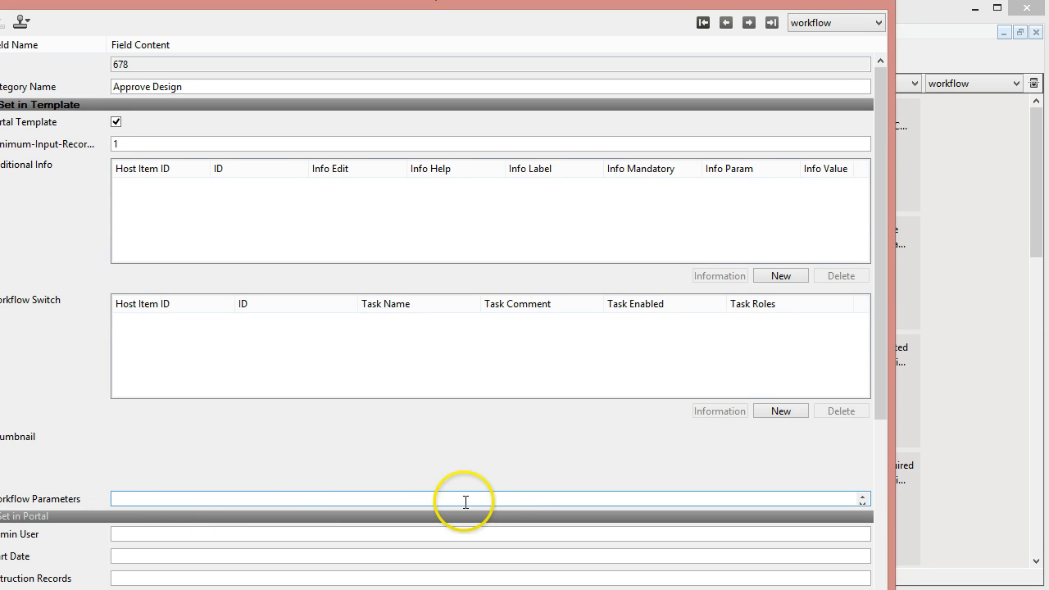
{"action": "key", "text": "ctrl+z"}
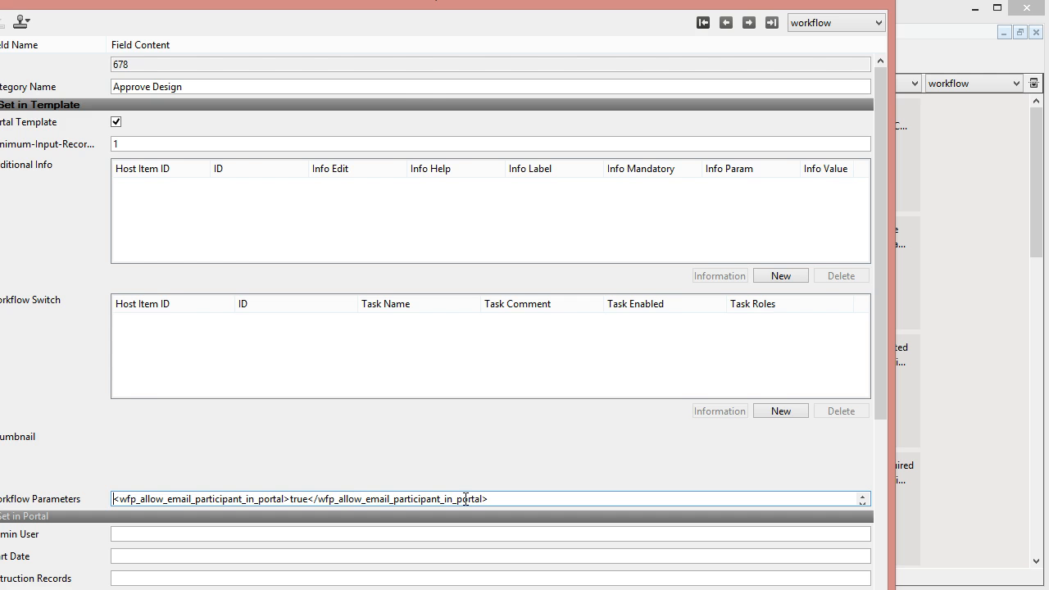
{"action": "left_click_drag", "start_coordinate": [377, 0], "coordinate": [410, 2]}
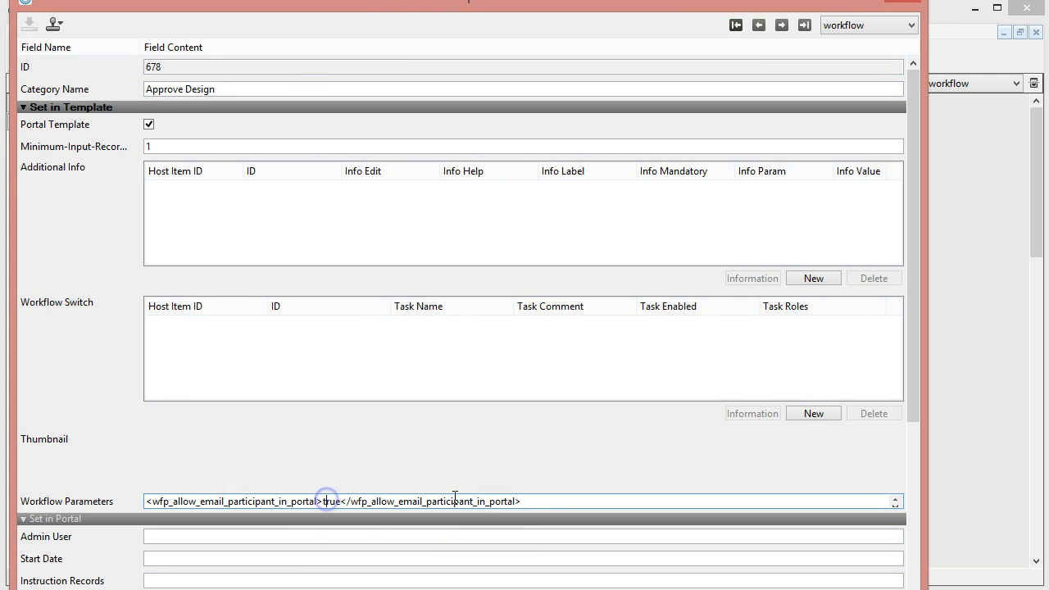
{"action": "left_click", "coordinate": [903, 1]}
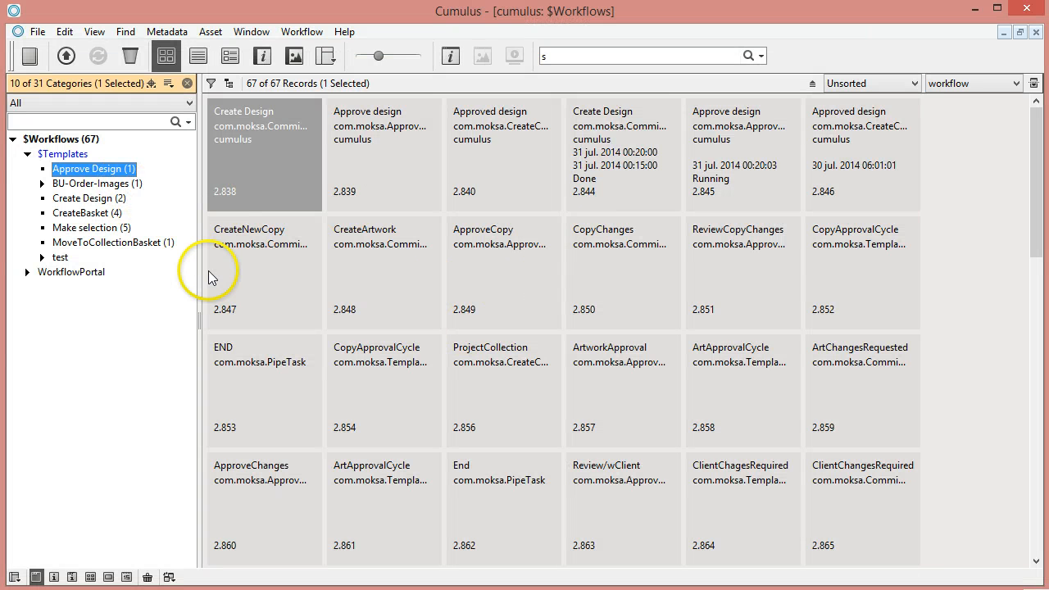
Open the workflow graph for Approve Design and edit its approval task.
{"action": "left_click", "coordinate": [113, 171]}
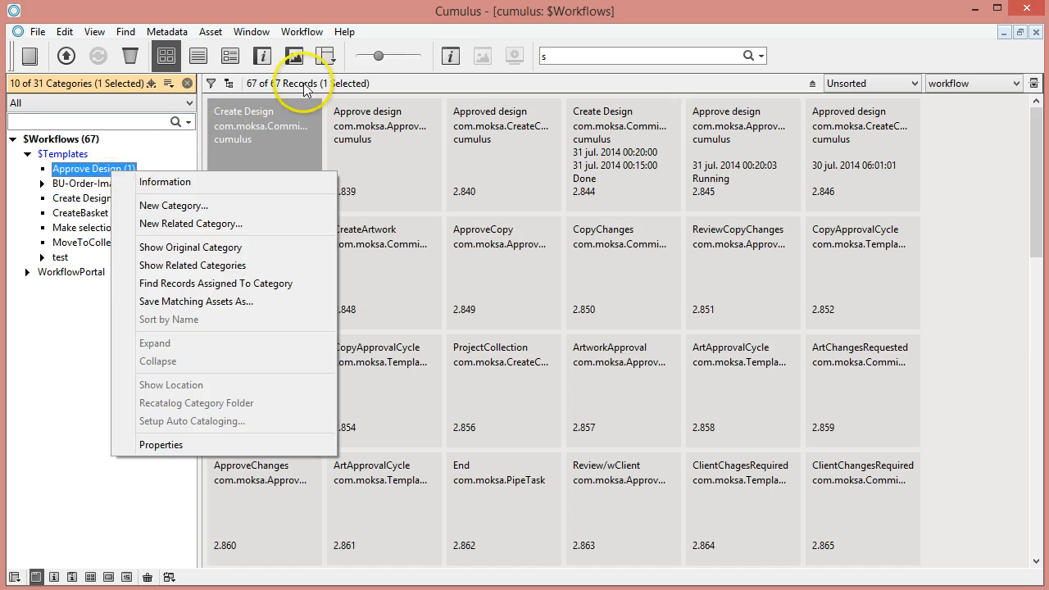
{"action": "left_click", "coordinate": [300, 30]}
{"action": "left_click", "coordinate": [302, 31]}
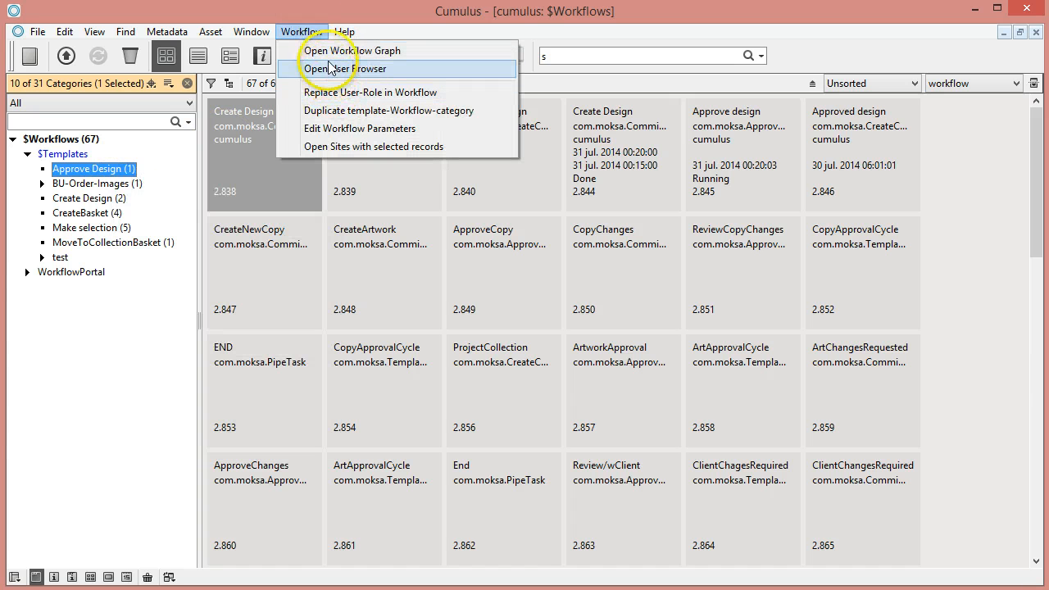
{"action": "left_click", "coordinate": [331, 53]}
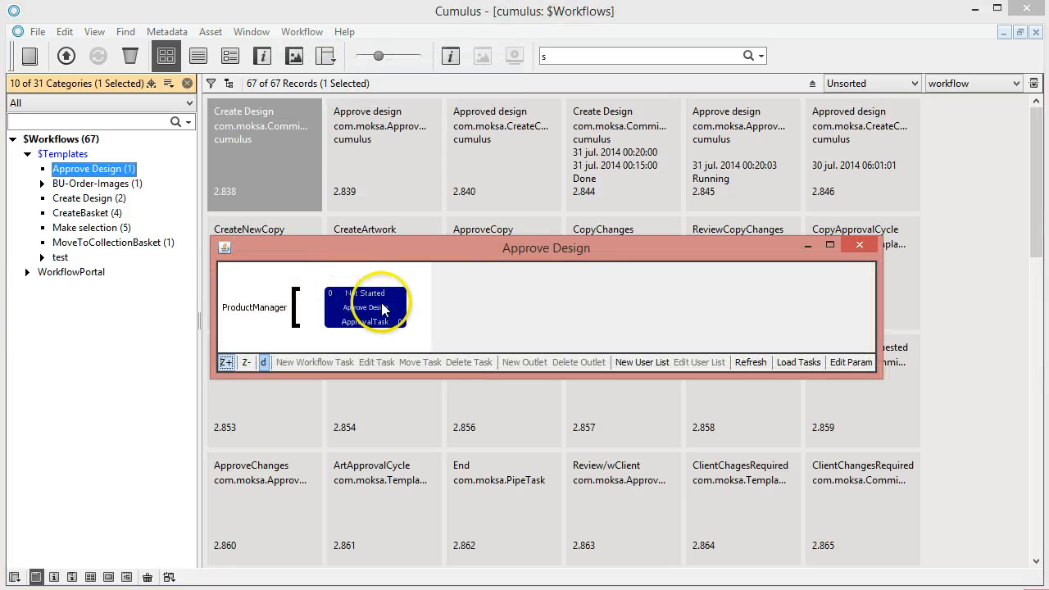
{"action": "left_click", "coordinate": [376, 362]}
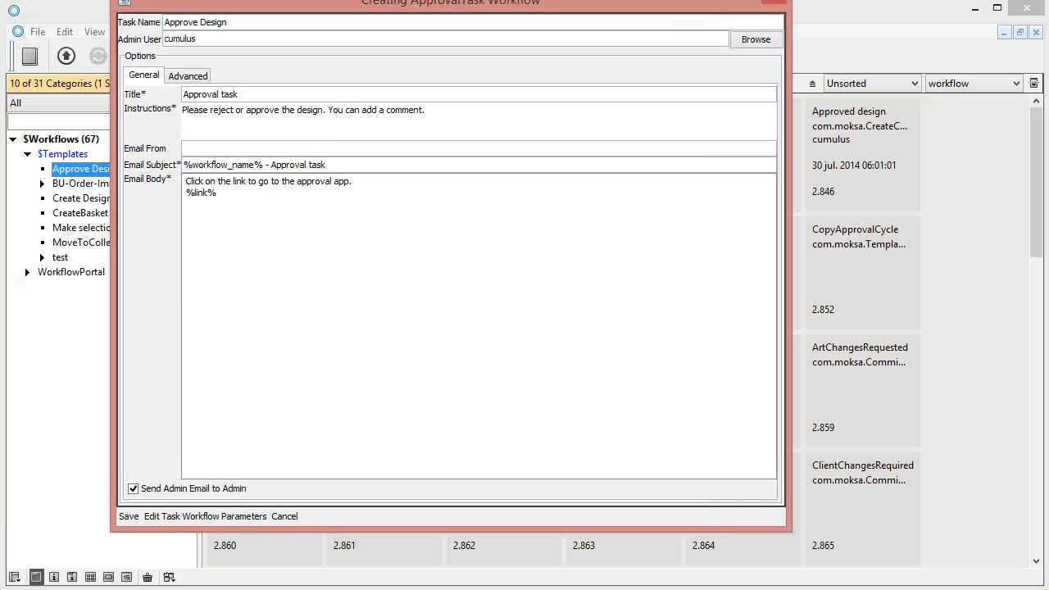
Start a new task workflow parameter row and browse the list of available parameters.
{"action": "left_click", "coordinate": [198, 518]}
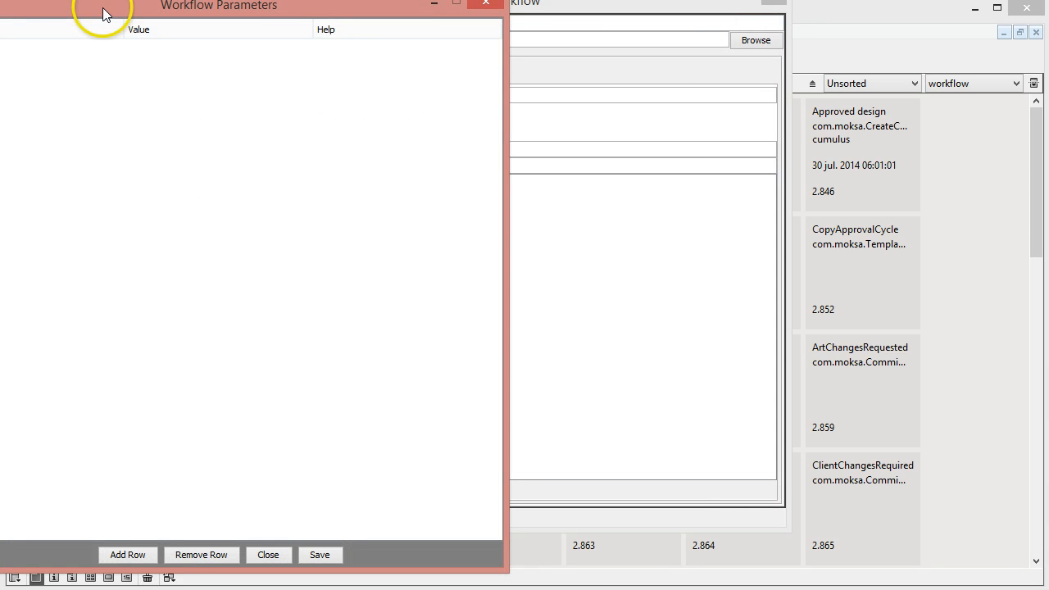
{"action": "left_click_drag", "start_coordinate": [101, 11], "coordinate": [561, 21]}
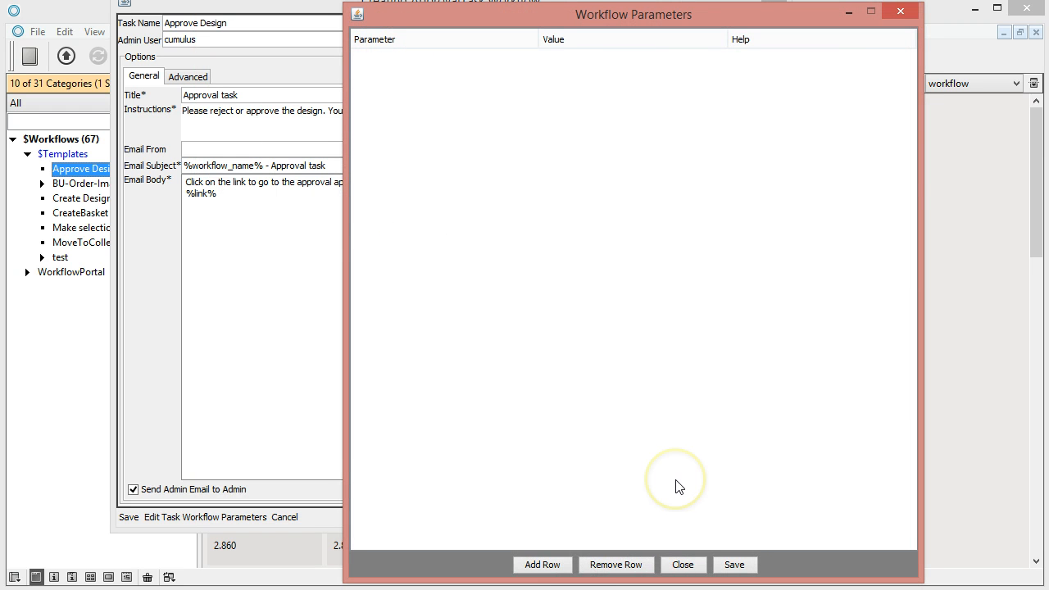
{"action": "left_click", "coordinate": [543, 565]}
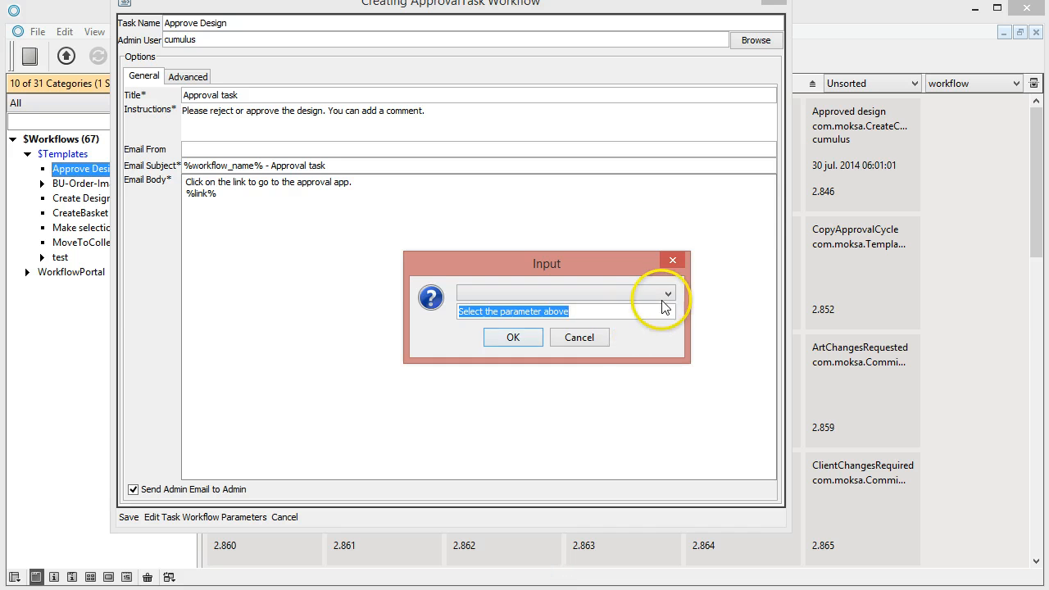
{"action": "left_click", "coordinate": [668, 293]}
{"action": "scroll", "coordinate": [578, 334], "scroll_direction": "down", "scroll_amount": 6}
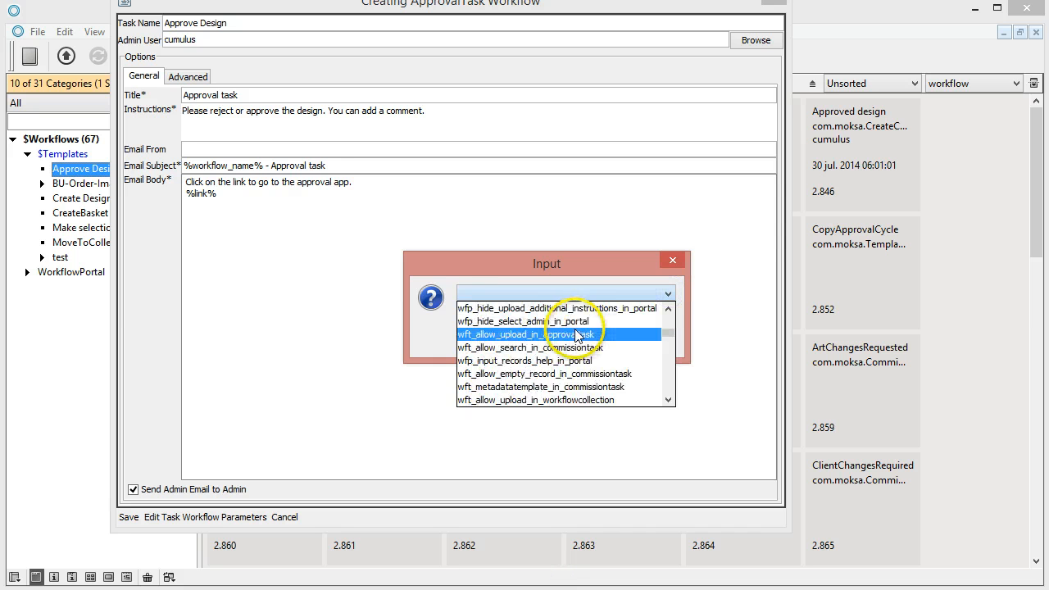
{"action": "scroll", "coordinate": [579, 336], "scroll_direction": "down", "scroll_amount": 2}
{"action": "scroll", "coordinate": [574, 344], "scroll_direction": "down", "scroll_amount": 1}
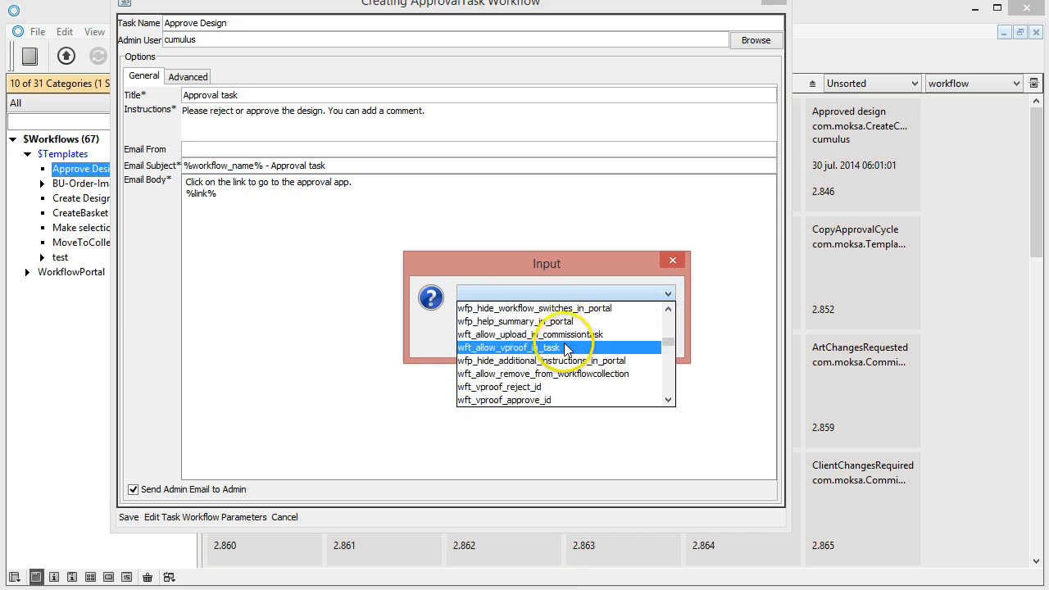
{"action": "scroll", "coordinate": [566, 357], "scroll_direction": "down", "scroll_amount": 3}
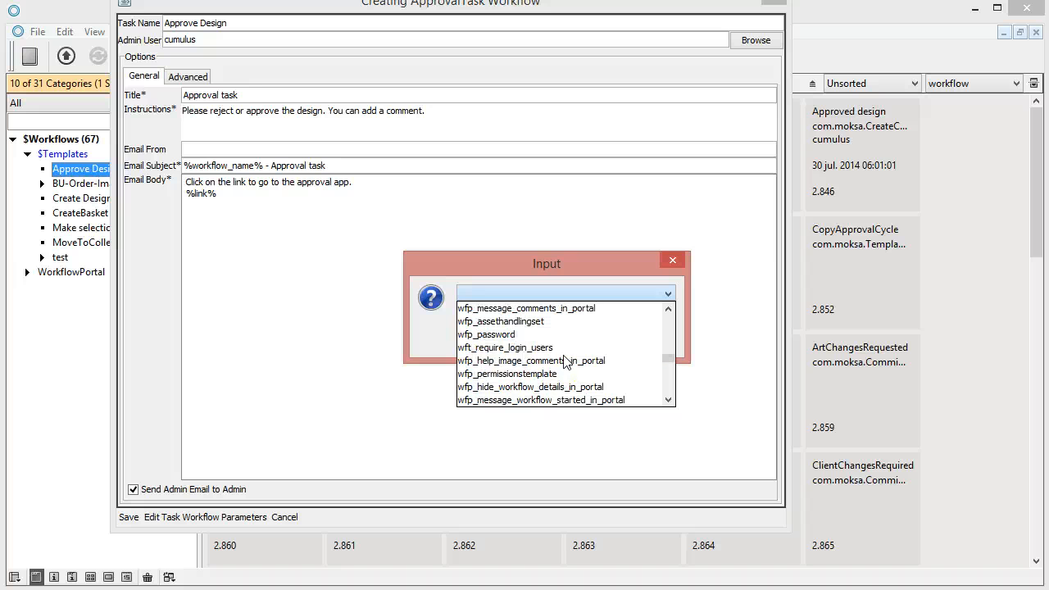
{"action": "scroll", "coordinate": [565, 360], "scroll_direction": "down", "scroll_amount": 6}
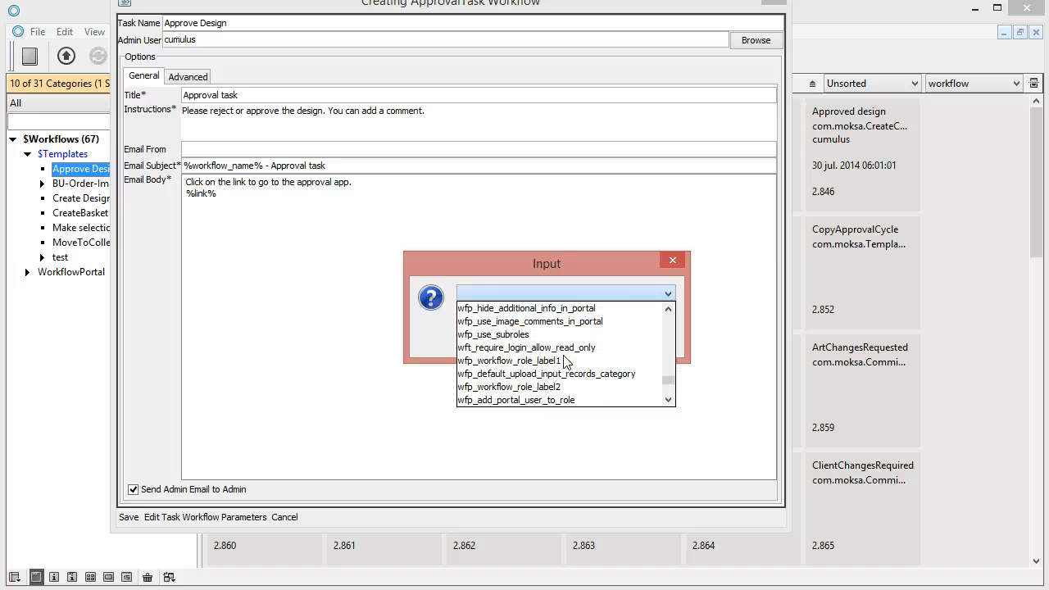
{"action": "scroll", "coordinate": [565, 361], "scroll_direction": "down", "scroll_amount": 4}
Cancel the new row and close task parameters, leaving them empty.
{"action": "left_click", "coordinate": [410, 316]}
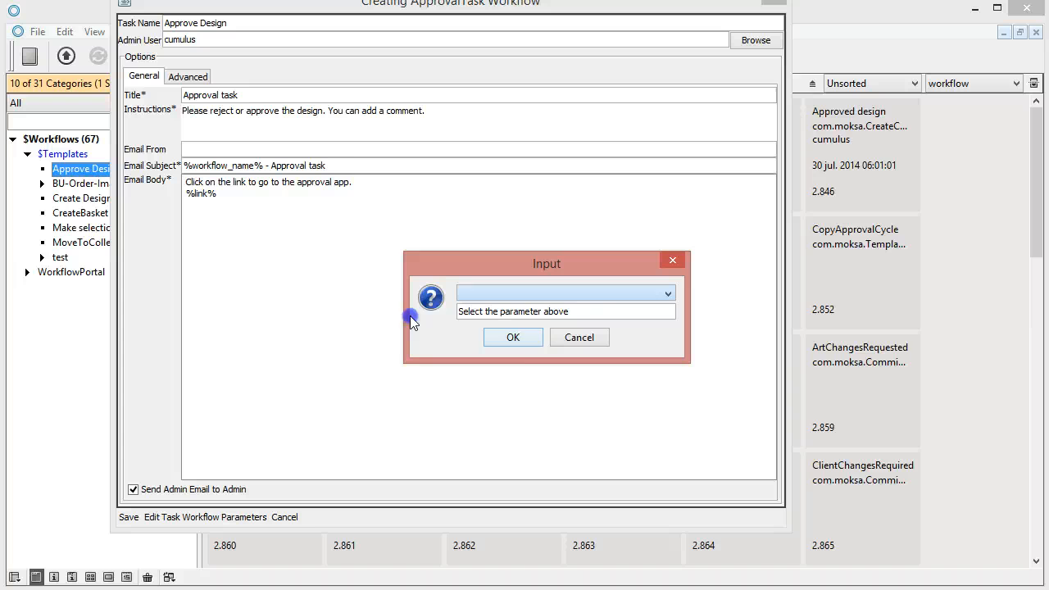
{"action": "left_click", "coordinate": [589, 337]}
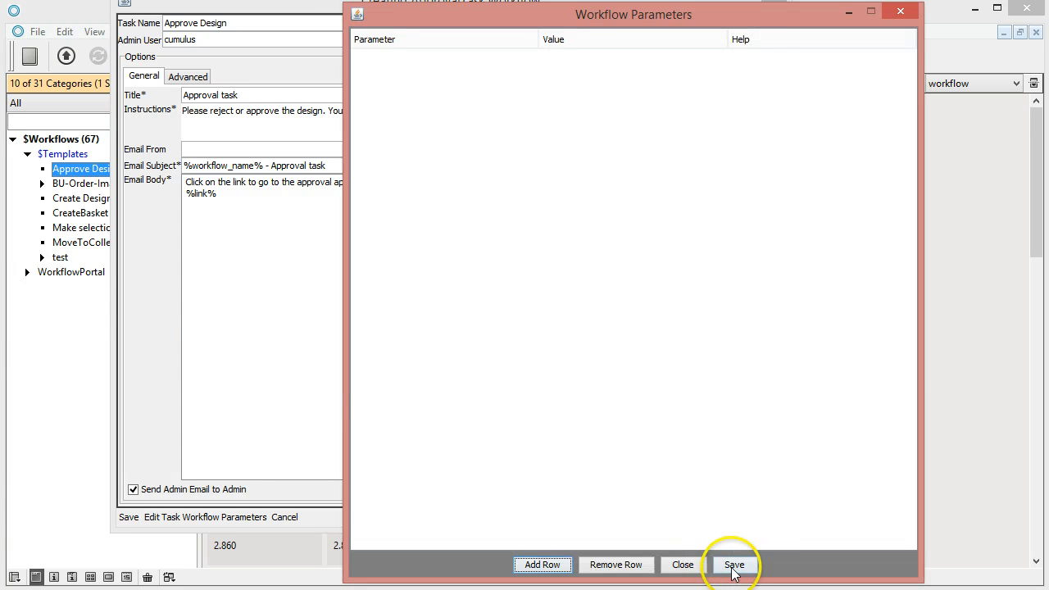
{"action": "left_click", "coordinate": [682, 565]}
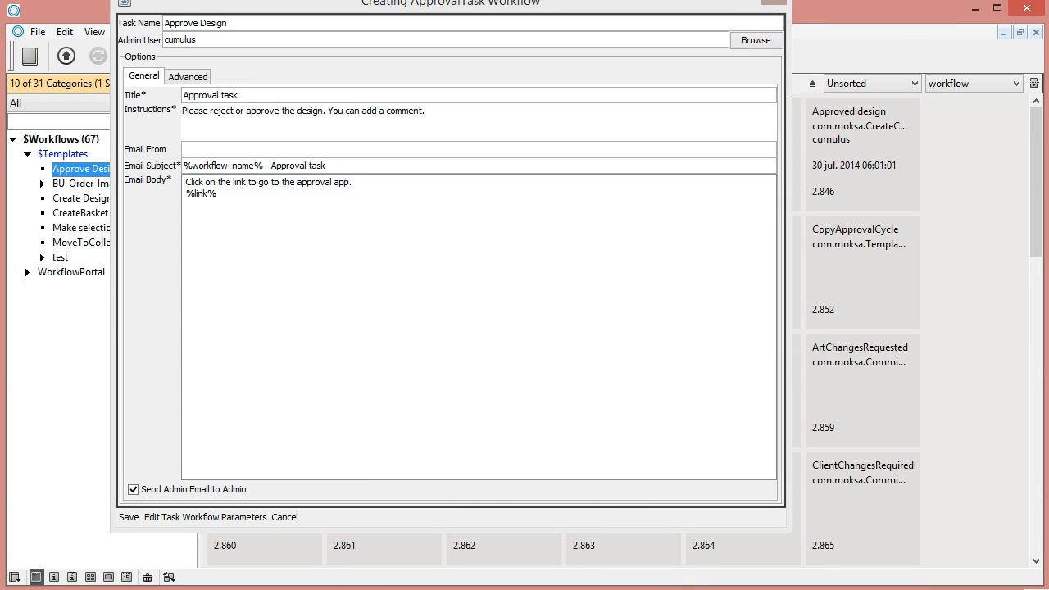
{"action": "left_click_drag", "start_coordinate": [397, 10], "coordinate": [410, 24]}
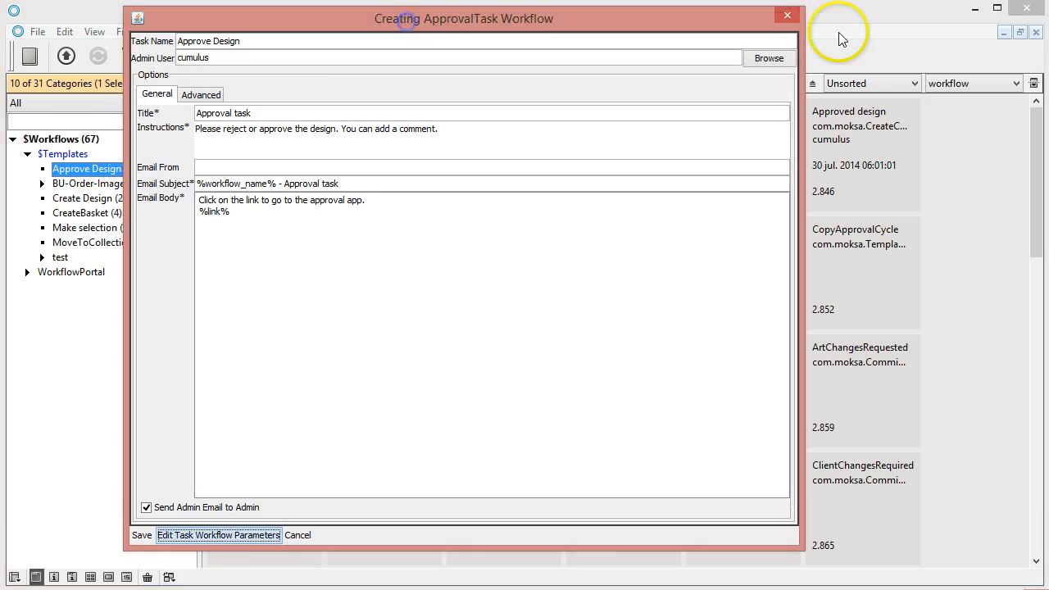
Close the Approval task dialog and check Create Design's still-empty workflow parameters.
{"action": "left_click", "coordinate": [786, 16]}
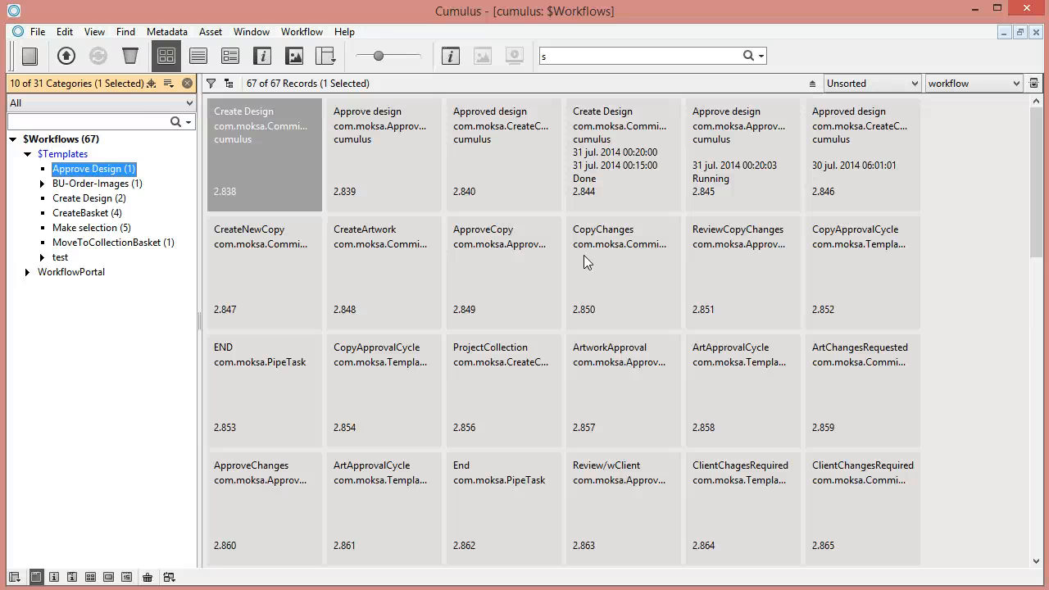
{"action": "double_click", "coordinate": [233, 155]}
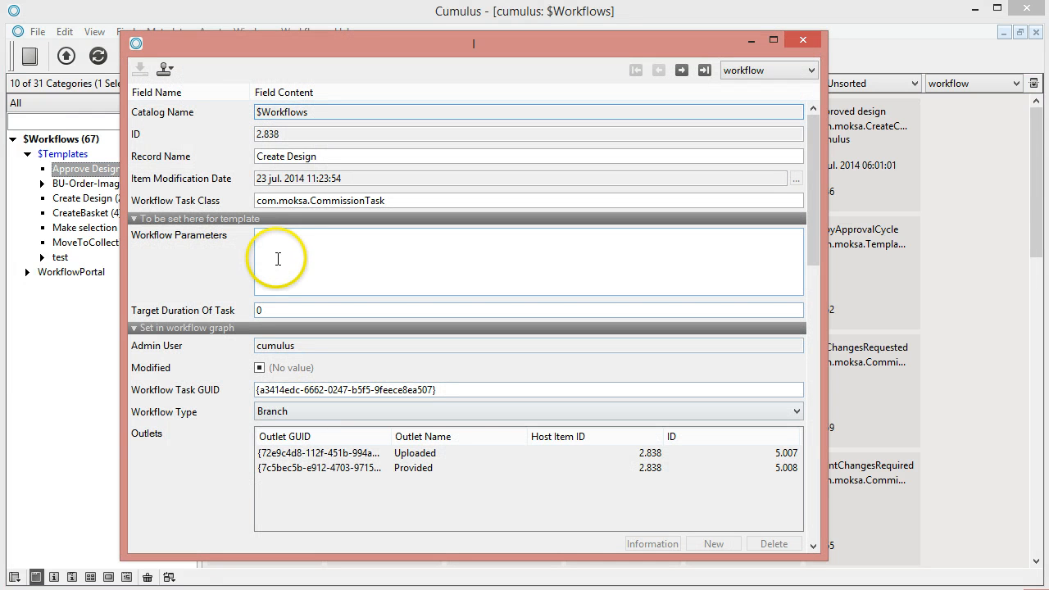
{"action": "left_click", "coordinate": [802, 39]}
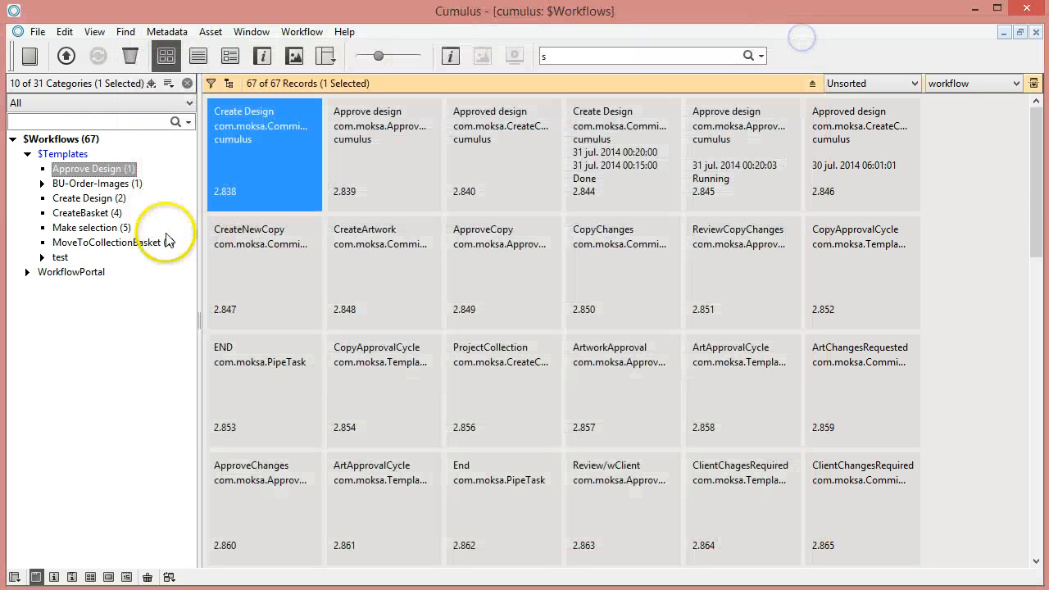
{"action": "right_click", "coordinate": [86, 175]}
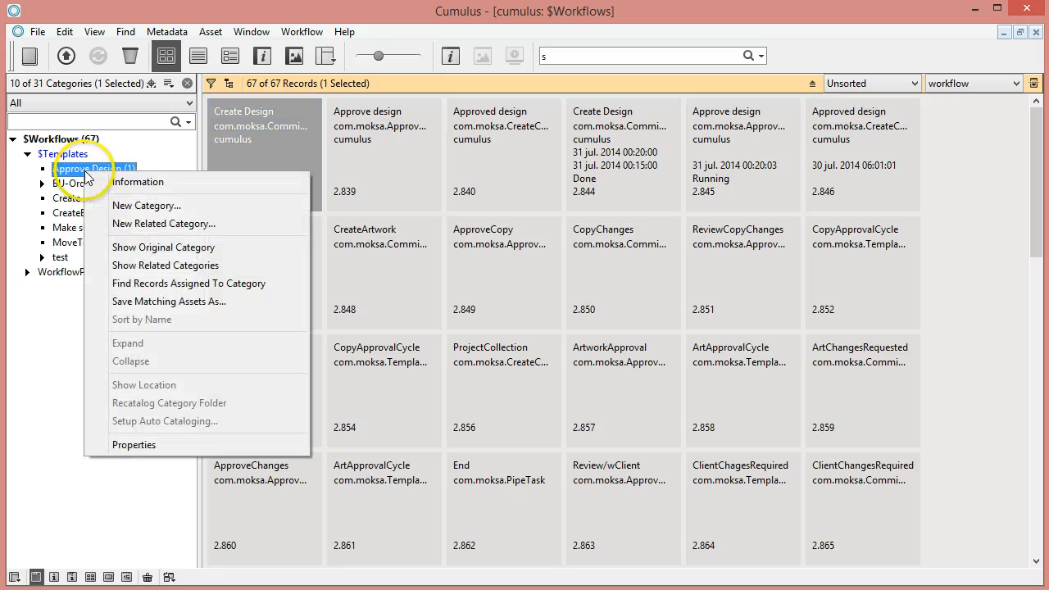
{"action": "left_click", "coordinate": [115, 177]}
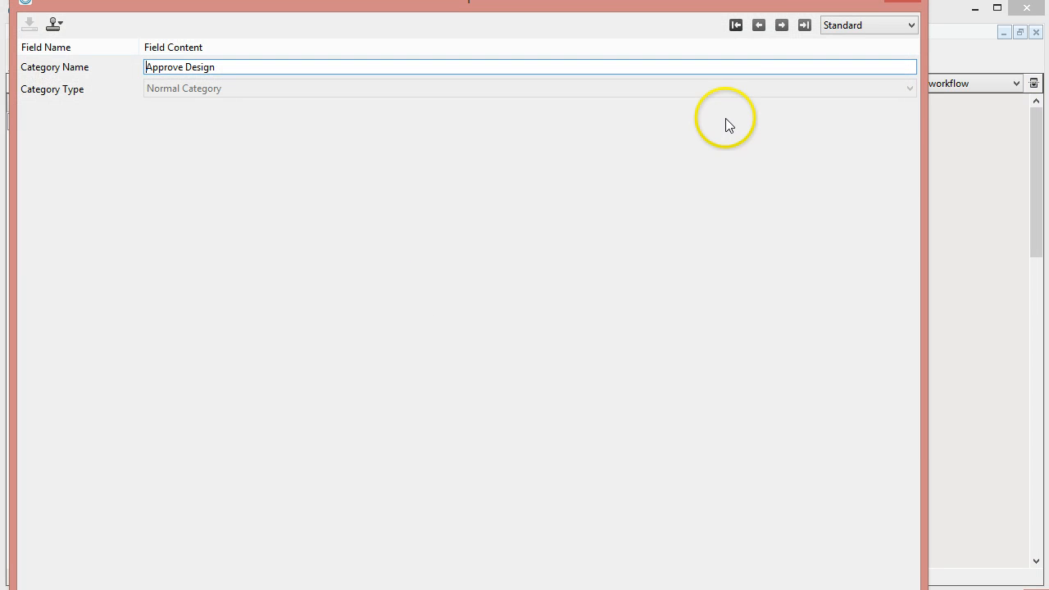
{"action": "left_click", "coordinate": [834, 26]}
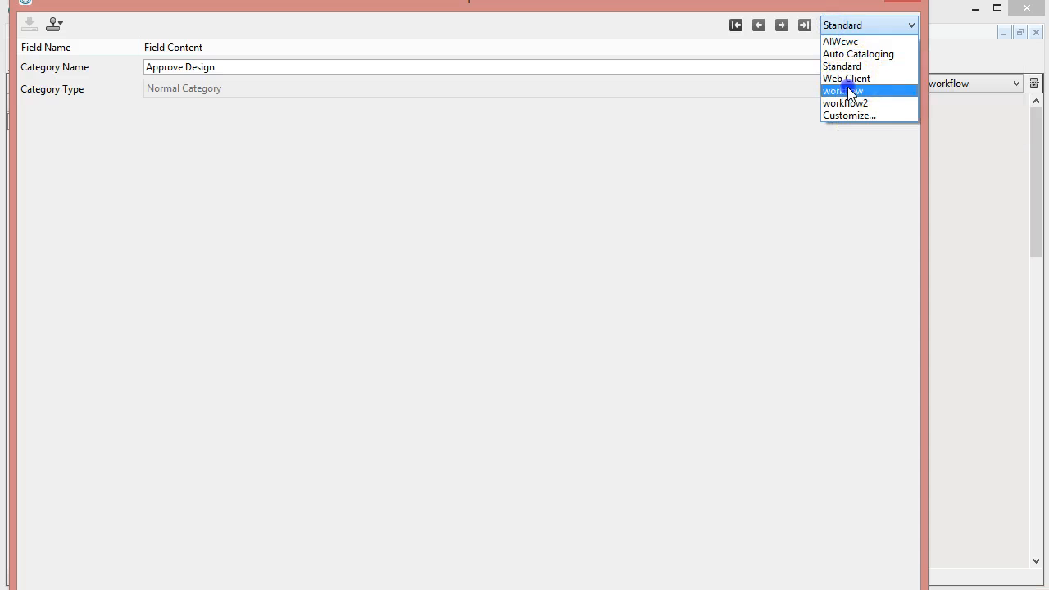
{"action": "left_click", "coordinate": [847, 90]}
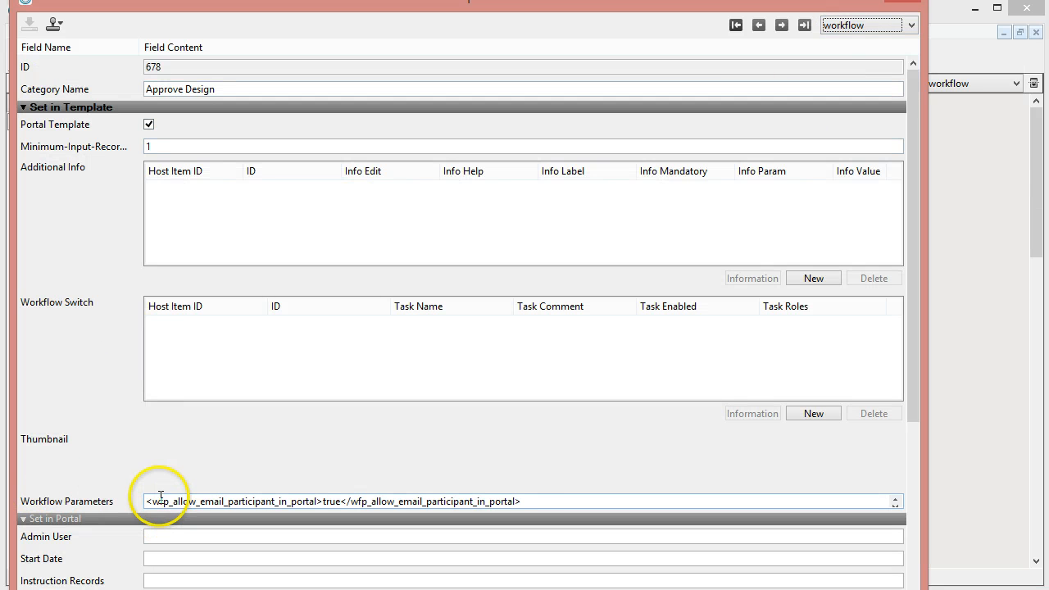
{"action": "left_click_drag", "start_coordinate": [159, 501], "coordinate": [541, 502]}
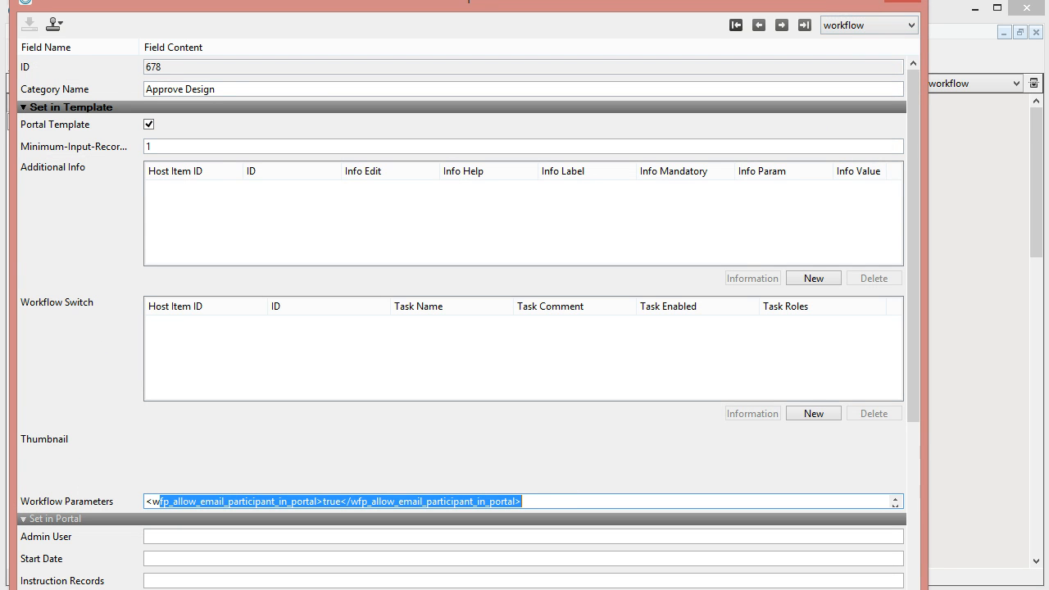
{"action": "left_click", "coordinate": [906, 5]}
{"action": "left_click", "coordinate": [308, 35]}
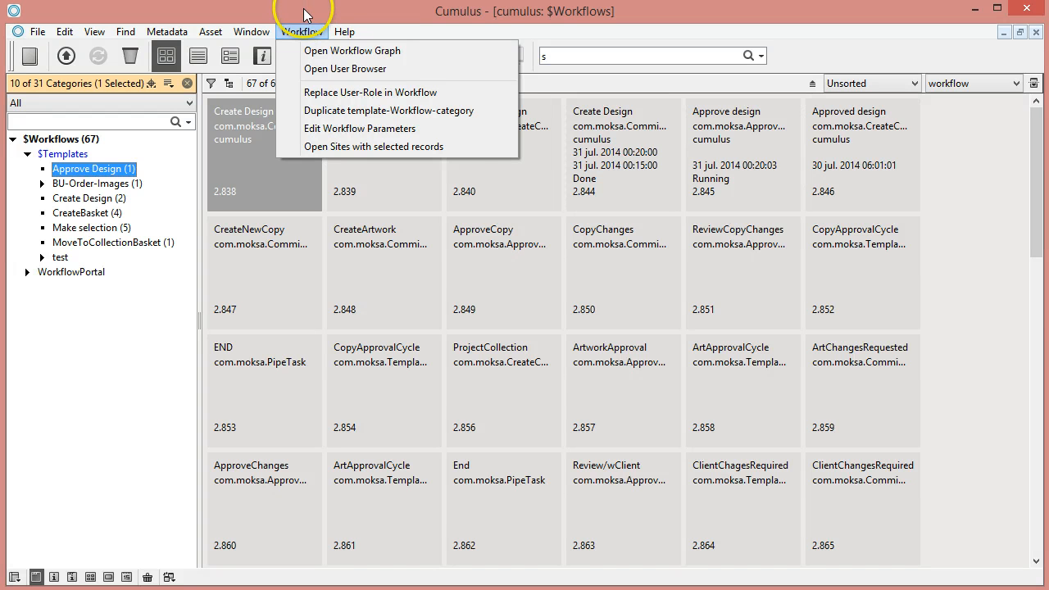
{"action": "left_click", "coordinate": [303, 8]}
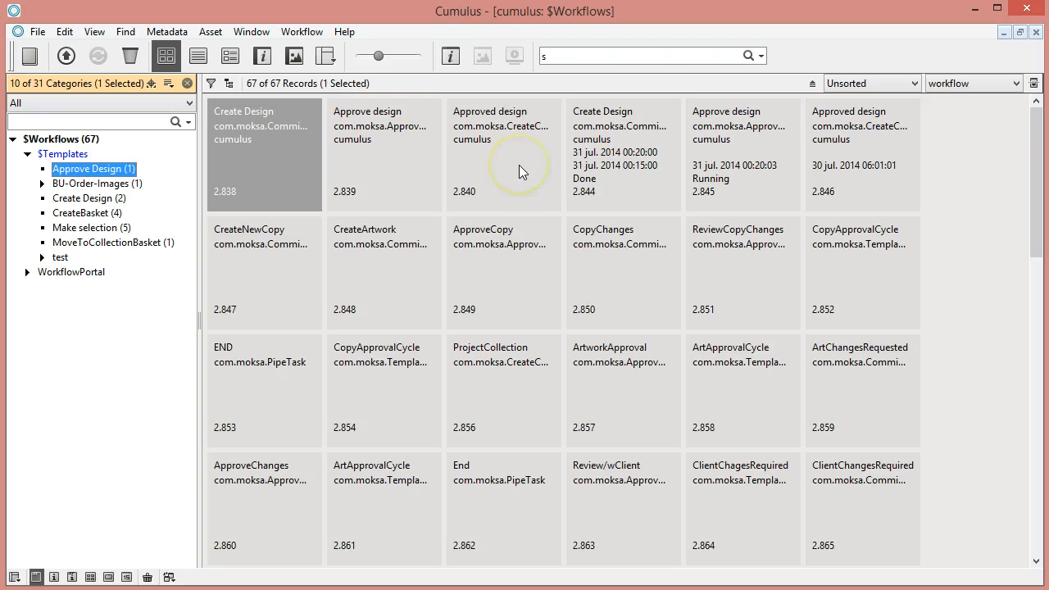